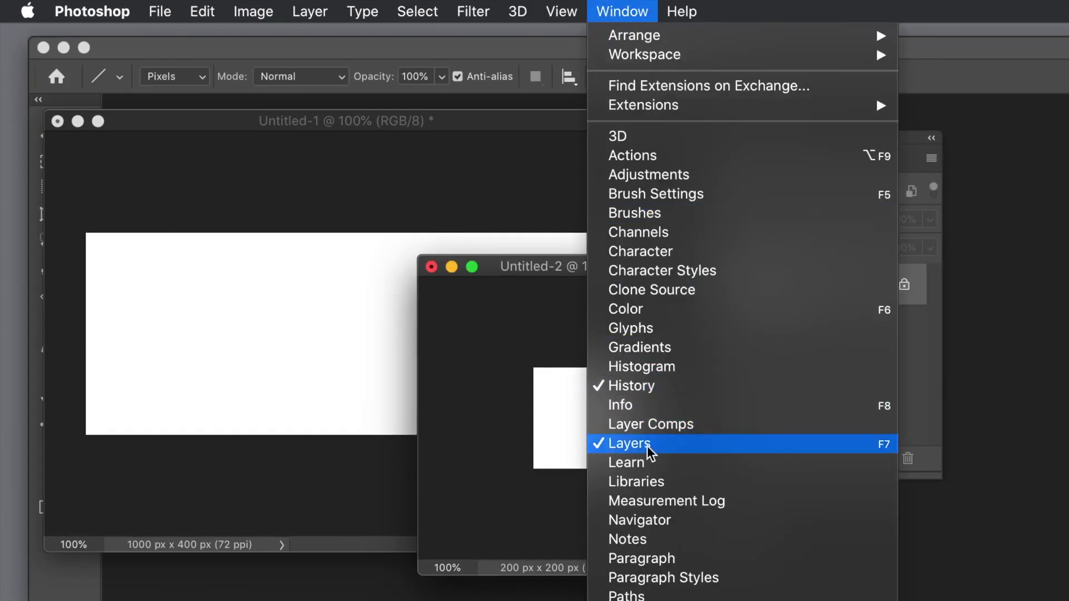
Step: Move the Untitled-1 document window clear of the tools and make Untitled-2 the active document
left_click(537, 261)
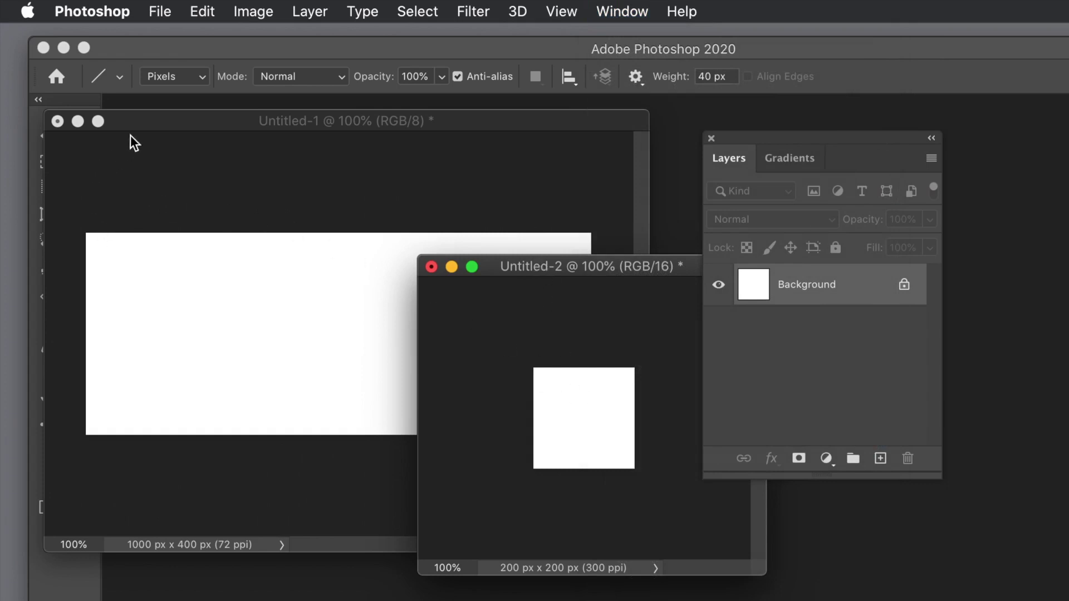
left_click_drag(142, 122, 189, 127)
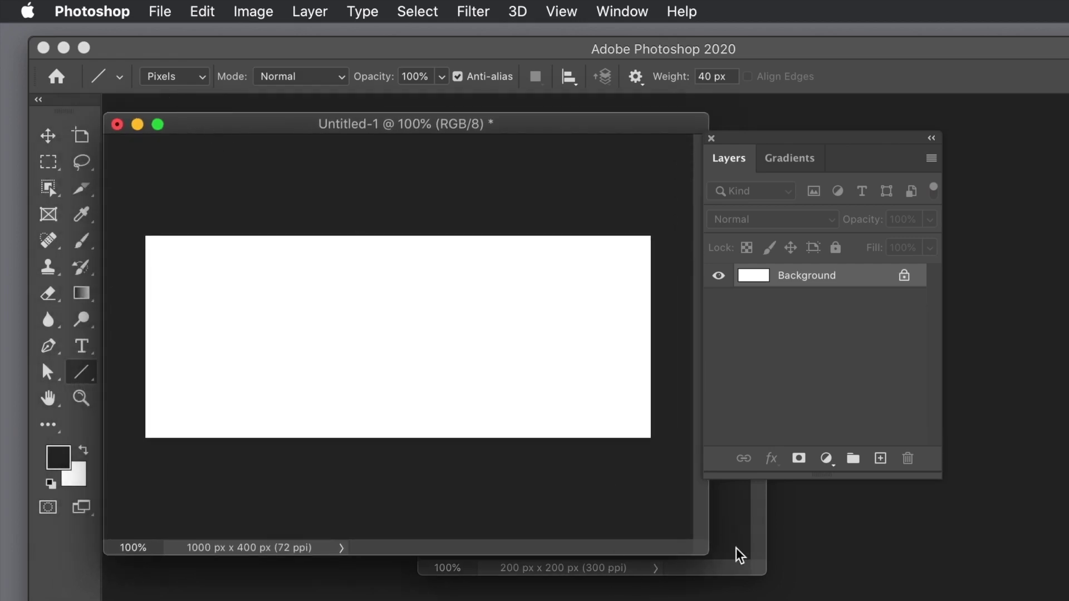
left_click(760, 530)
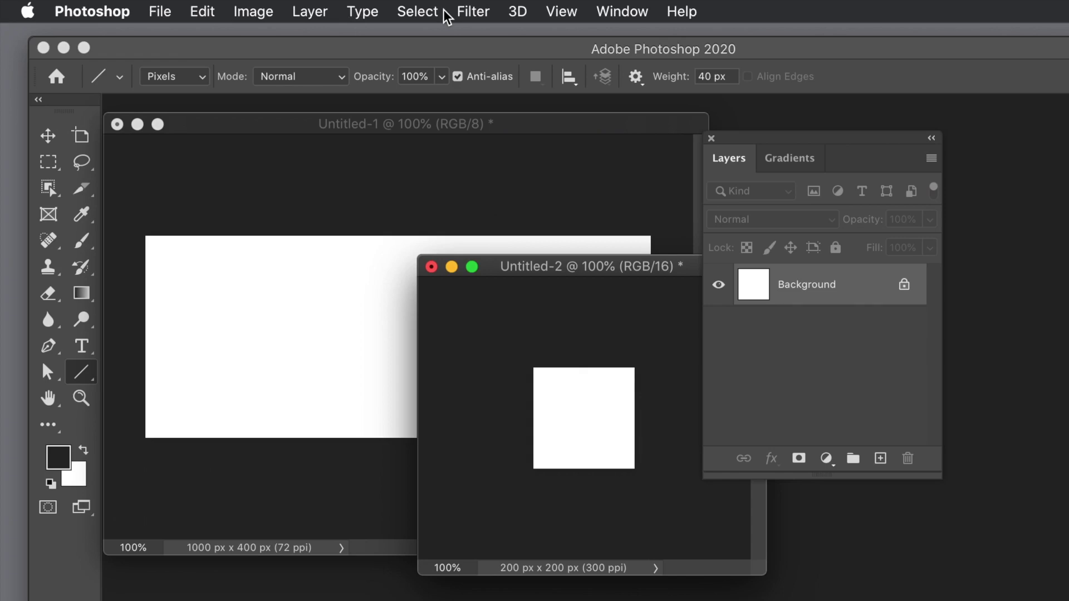
Step: Select the entire Untitled-2 canvas and transform the selection outline to 50% width
left_click(418, 13)
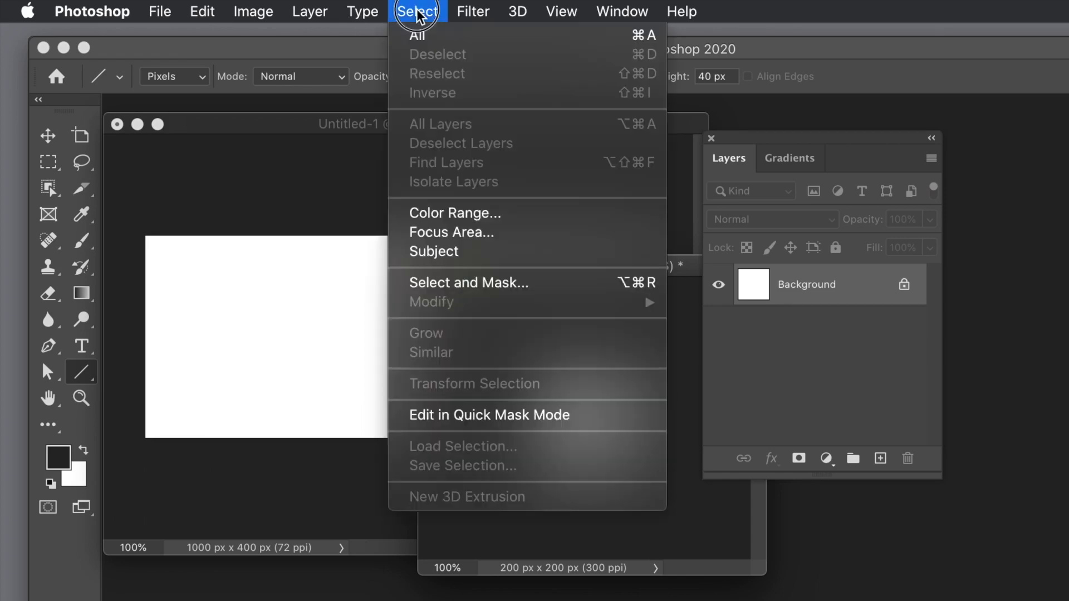
left_click(420, 36)
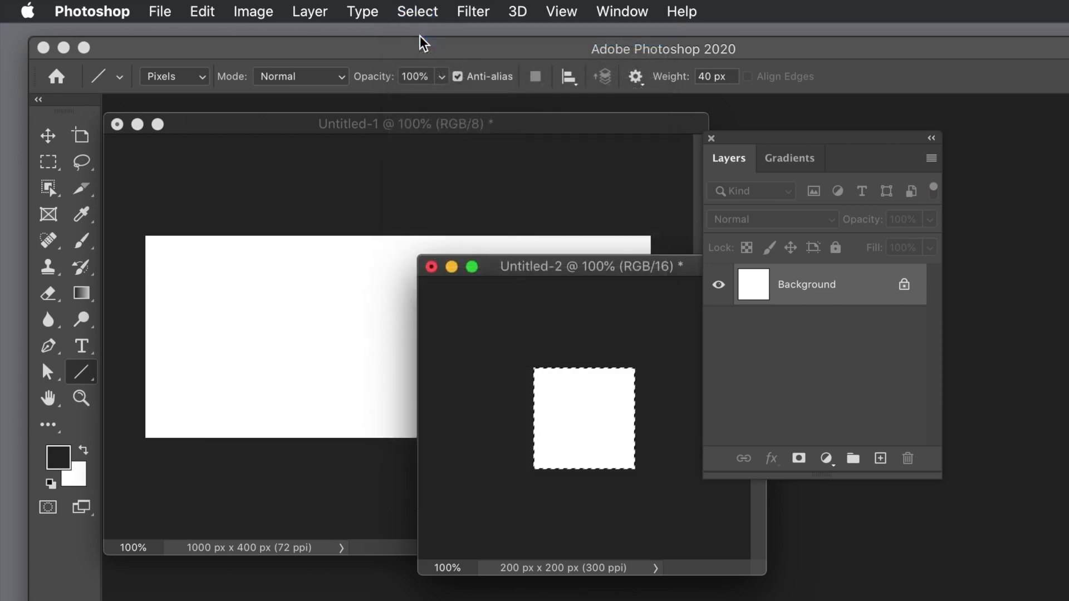
left_click(412, 12)
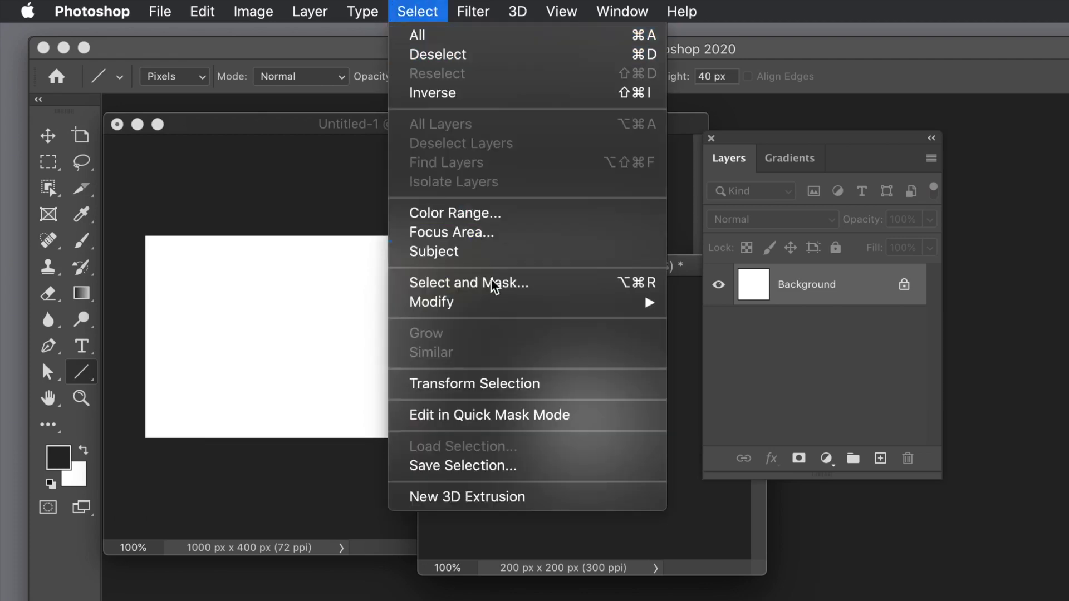
left_click(509, 382)
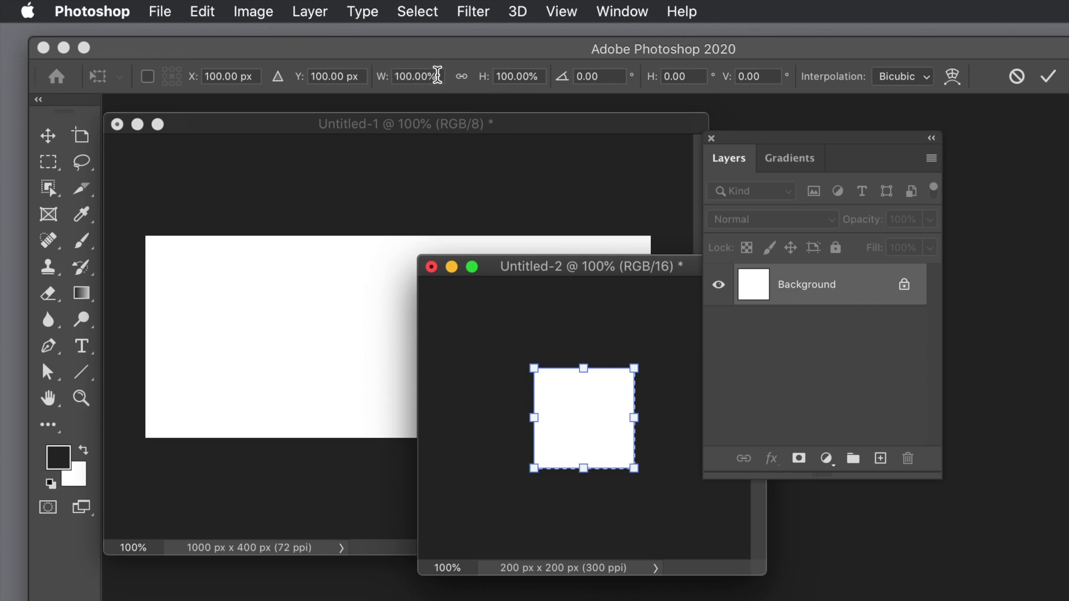
left_click_drag(438, 74, 392, 75)
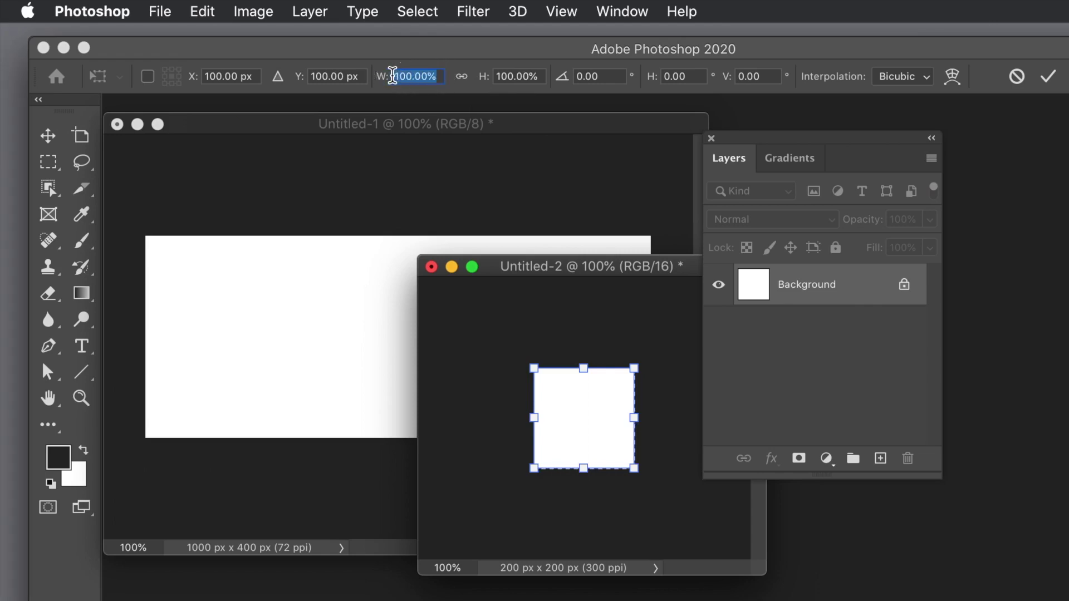
type("50")
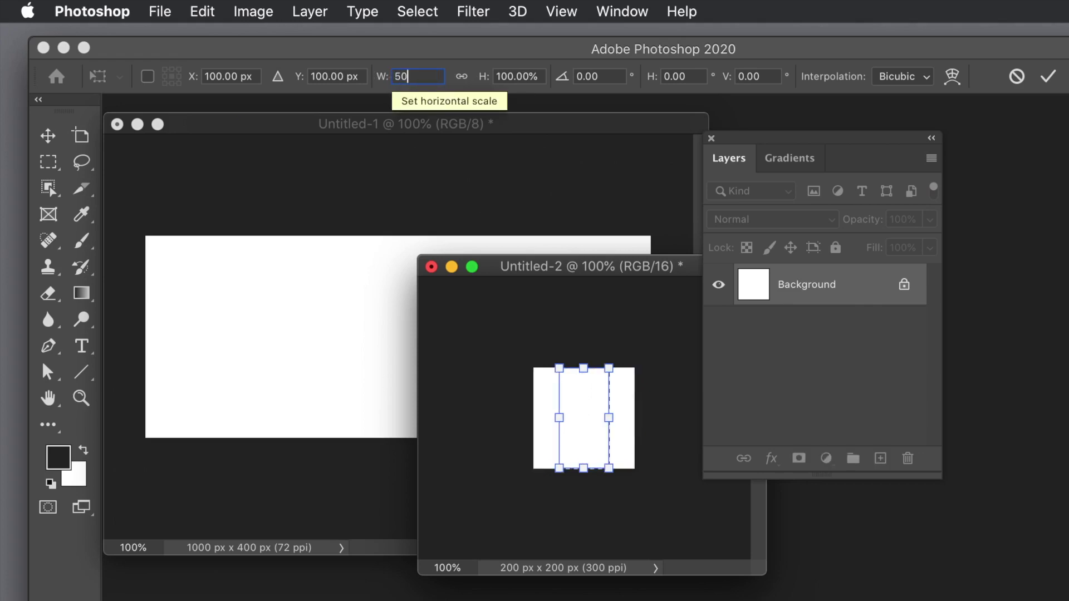
key("Tab")
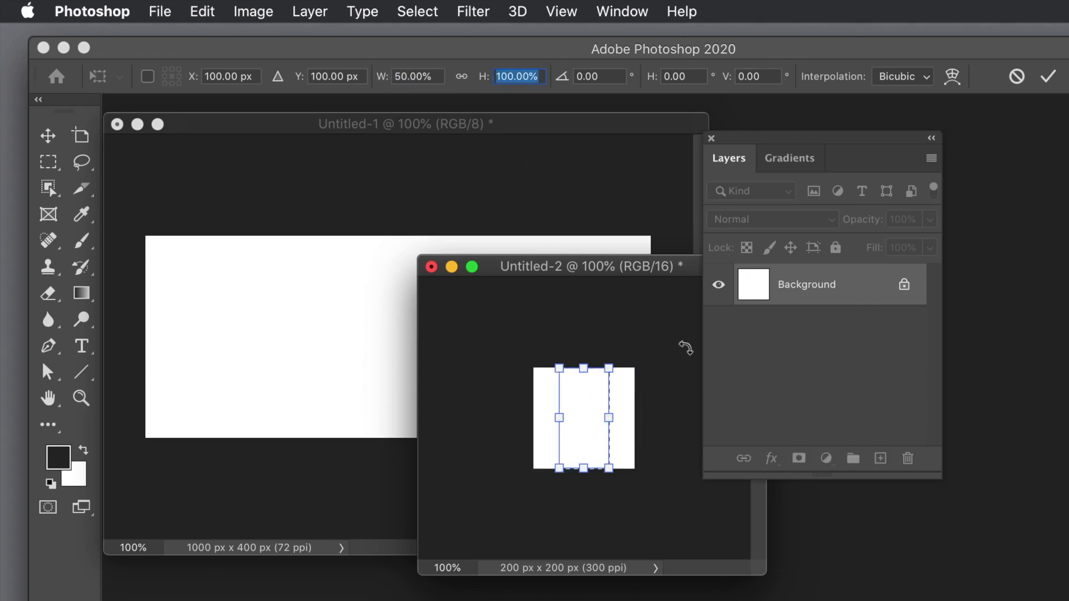
Step: Move the narrowed selection onto the left half of the canvas and apply the transformation
left_click(579, 400)
left_click_drag(579, 401, 554, 398)
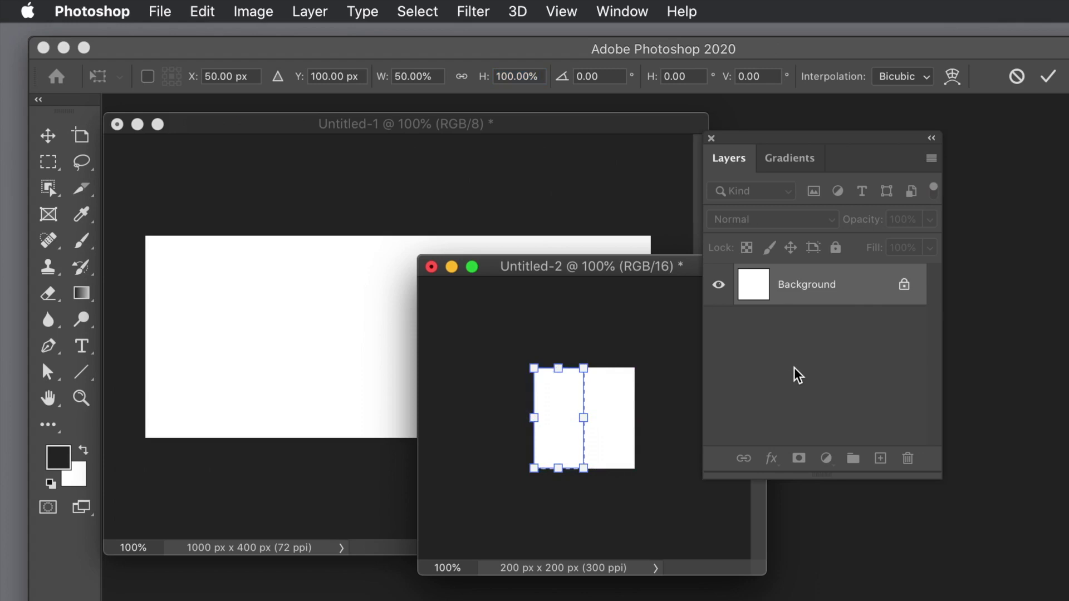
left_click(1050, 76)
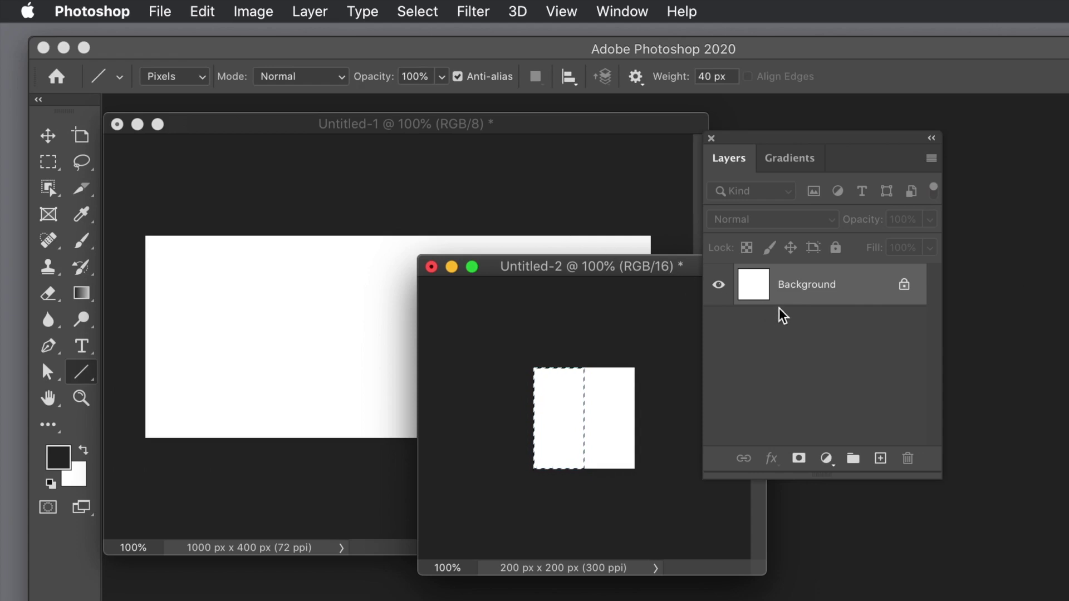
Step: Create a new layer above the Background with the default settings
left_click(308, 11)
left_click(473, 36)
left_click(628, 41)
left_click(563, 365)
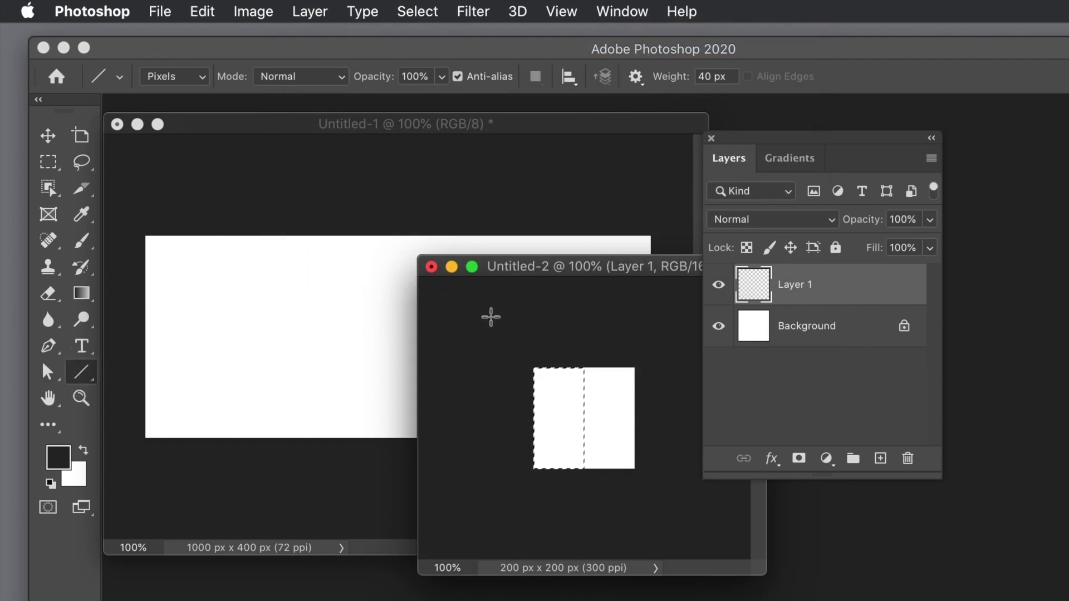
Step: Fill the selected left half of the new layer with 50% Gray in Normal mode at 100% opacity
left_click(207, 9)
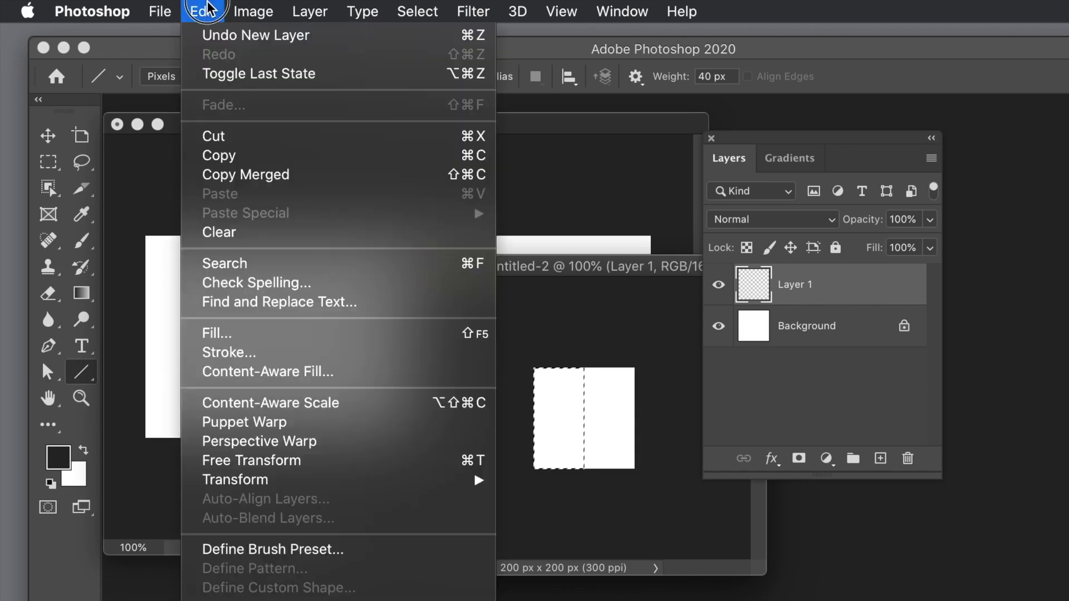
left_click(221, 340)
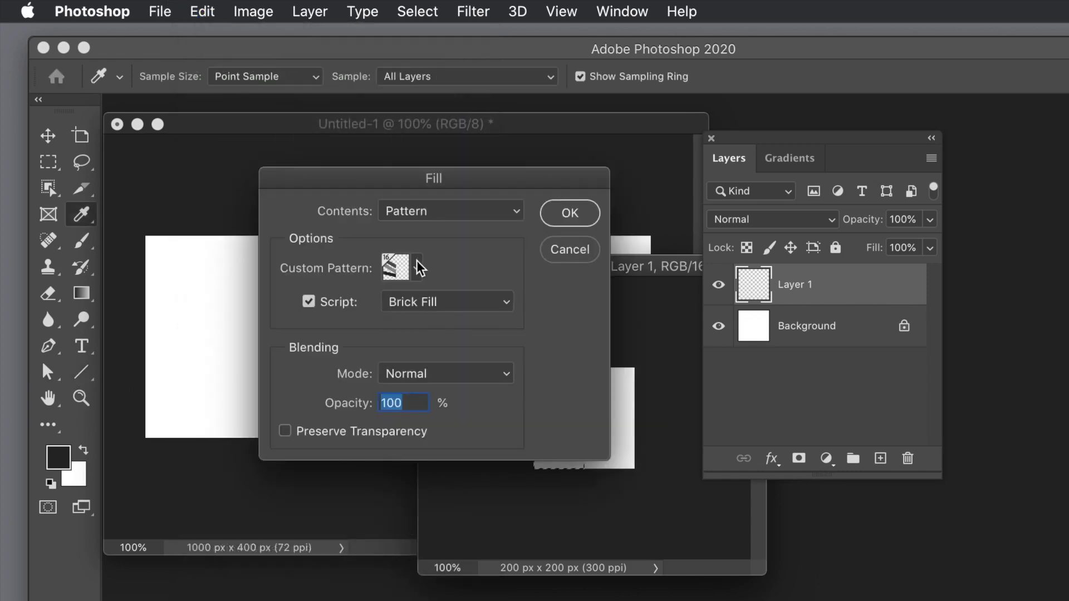
left_click(434, 212)
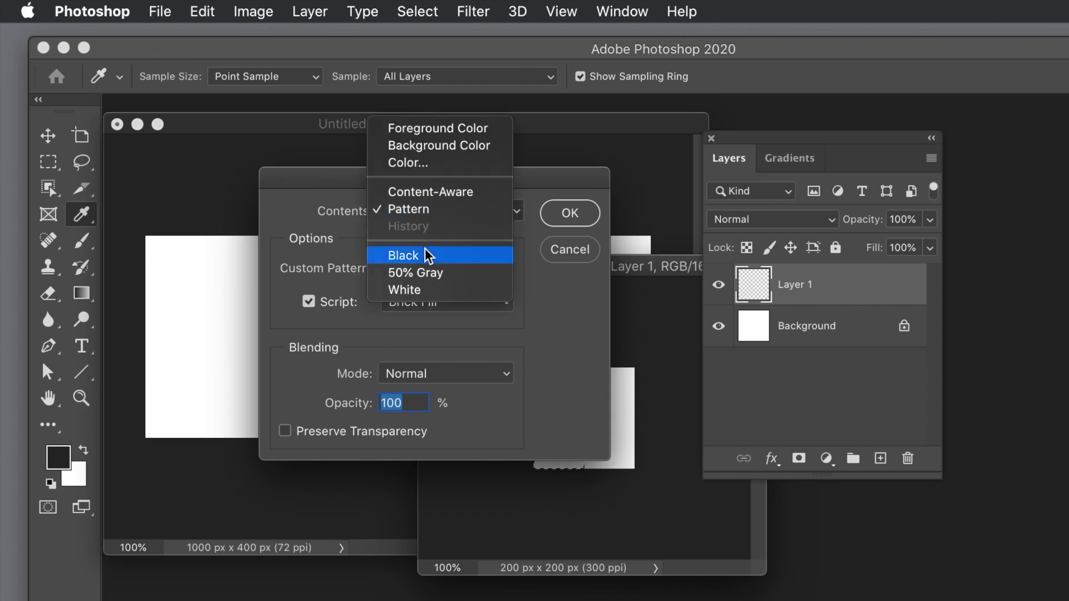
left_click(424, 271)
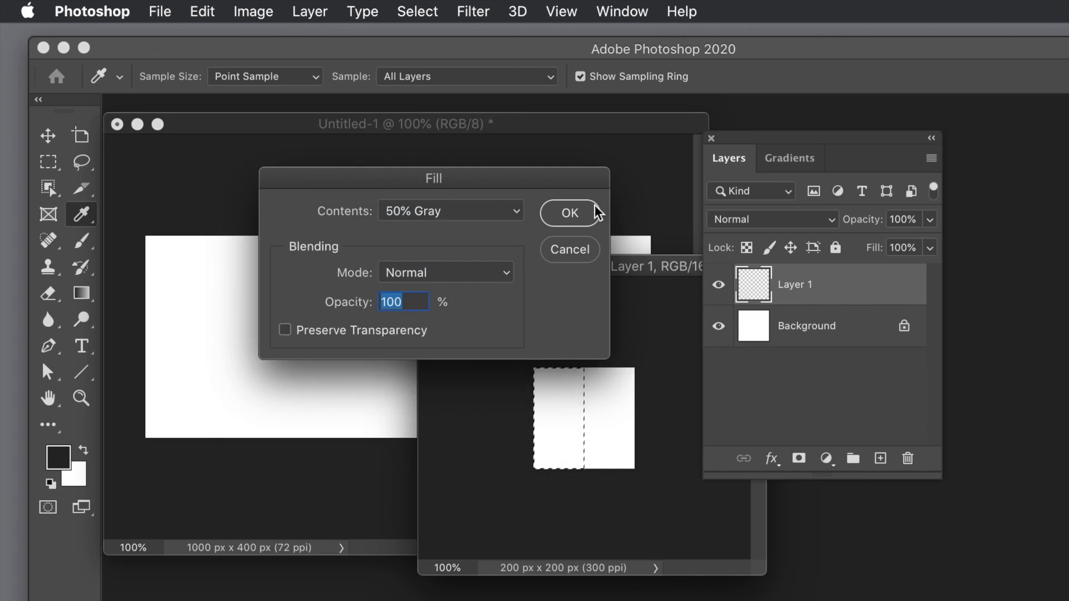
left_click(580, 217)
Step: With the Line tool in Pixels mode, draw a dark line sloping down to the right across the middle of the gray half
key("u")
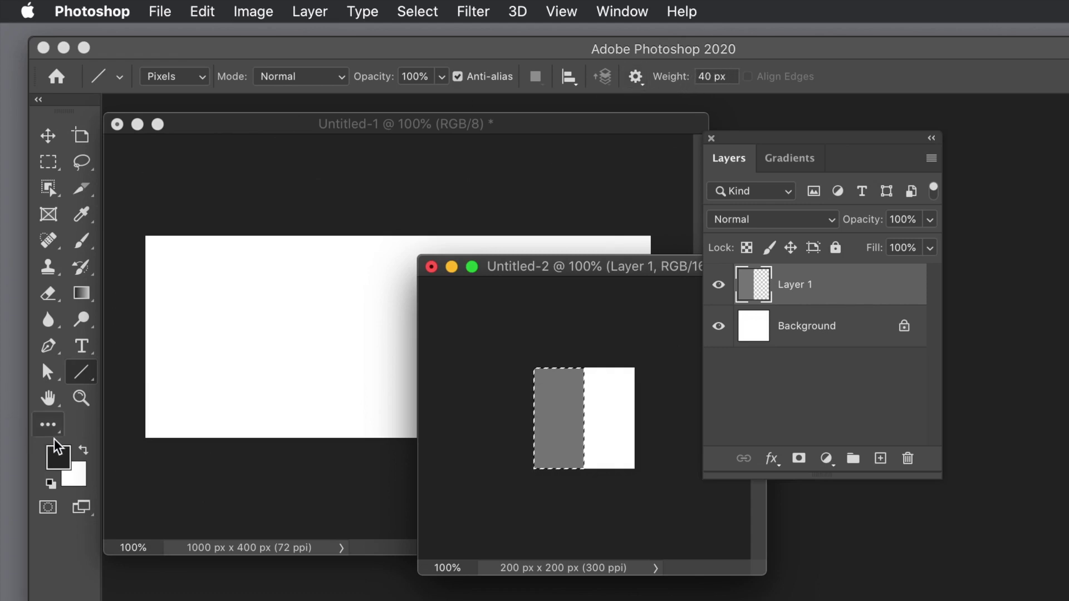
left_click(185, 80)
left_click(185, 79)
mouse_move(536, 401)
left_mouse_down()
mouse_move(582, 432)
mouse_move(614, 435)
left_mouse_up()
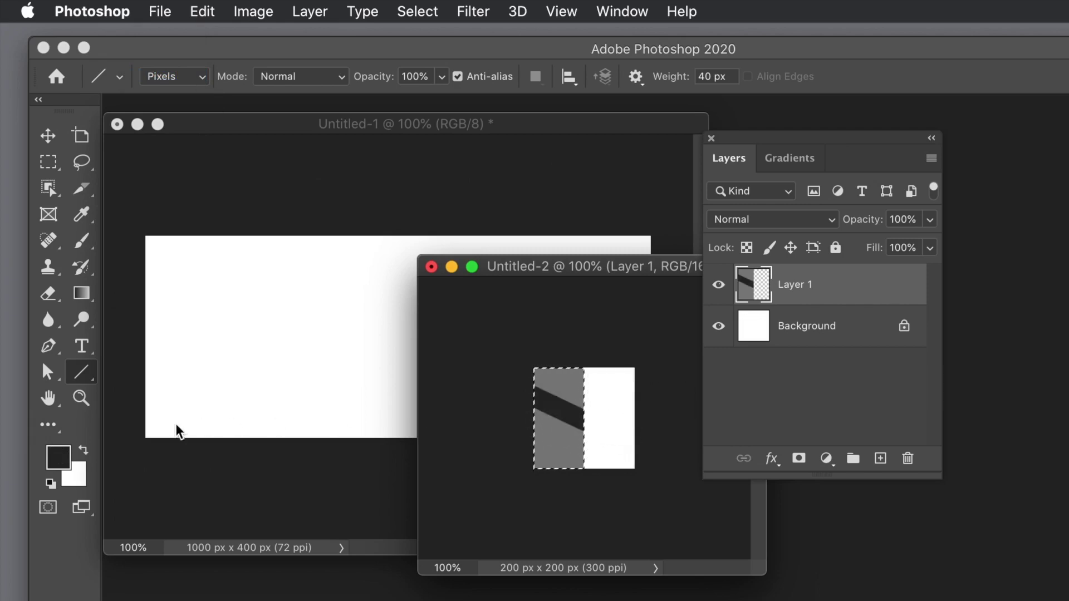
Step: Set the foreground color to light gray (RGB 188, 188, 188) and draw a parallel diagonal line below the dark one
left_click(55, 459)
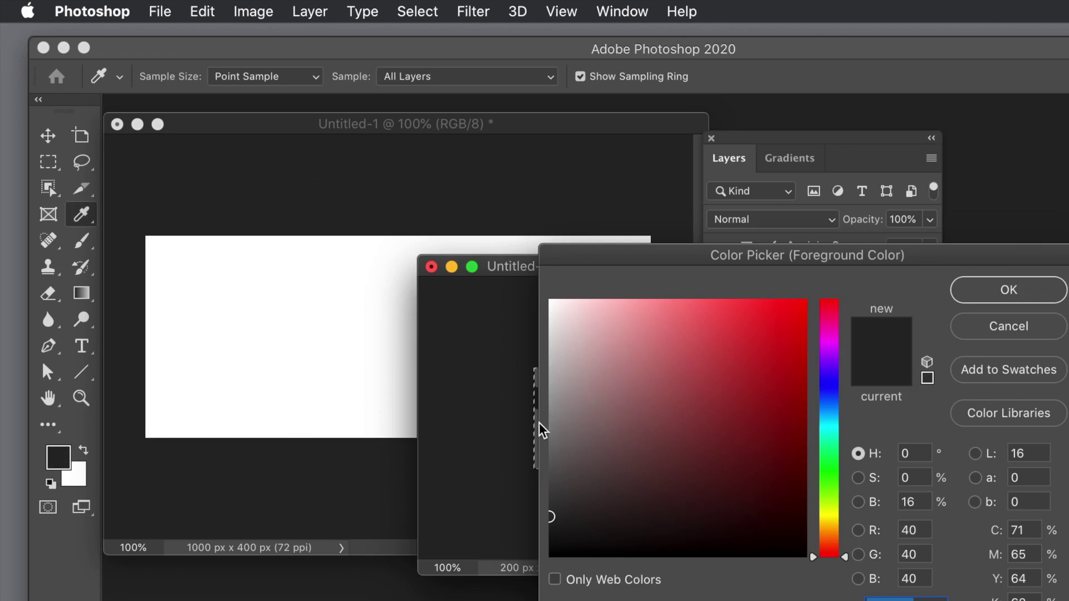
left_click_drag(551, 414, 509, 366)
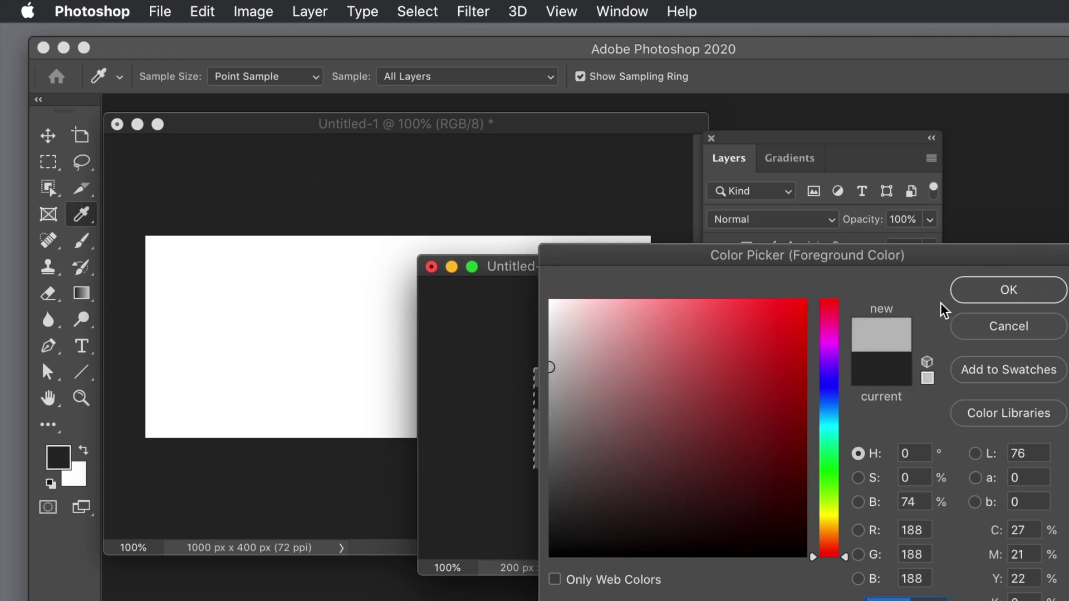
left_click(969, 290)
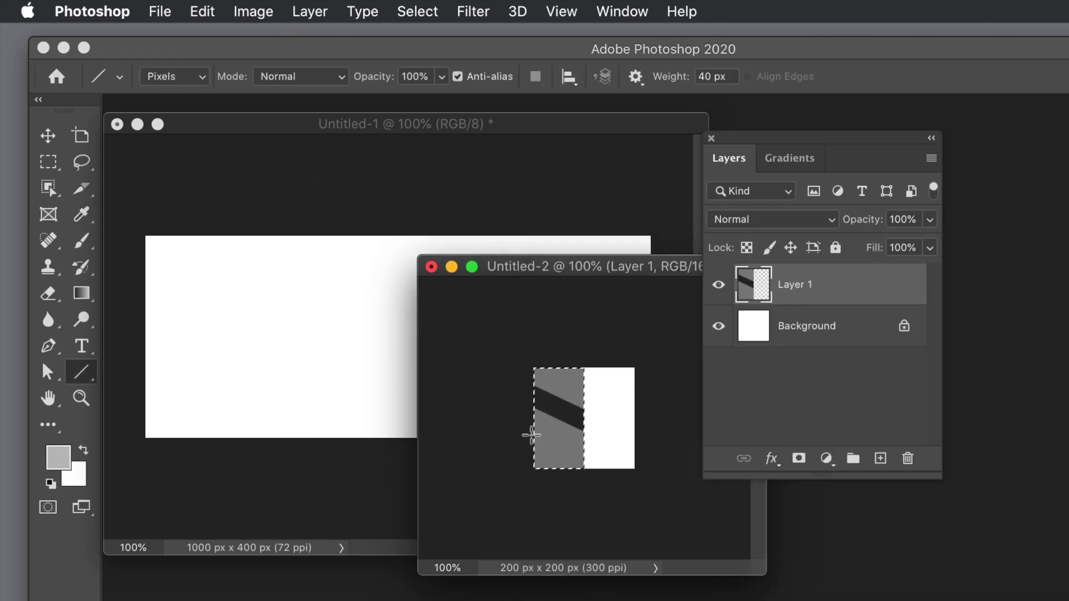
left_click_drag(530, 425, 600, 449)
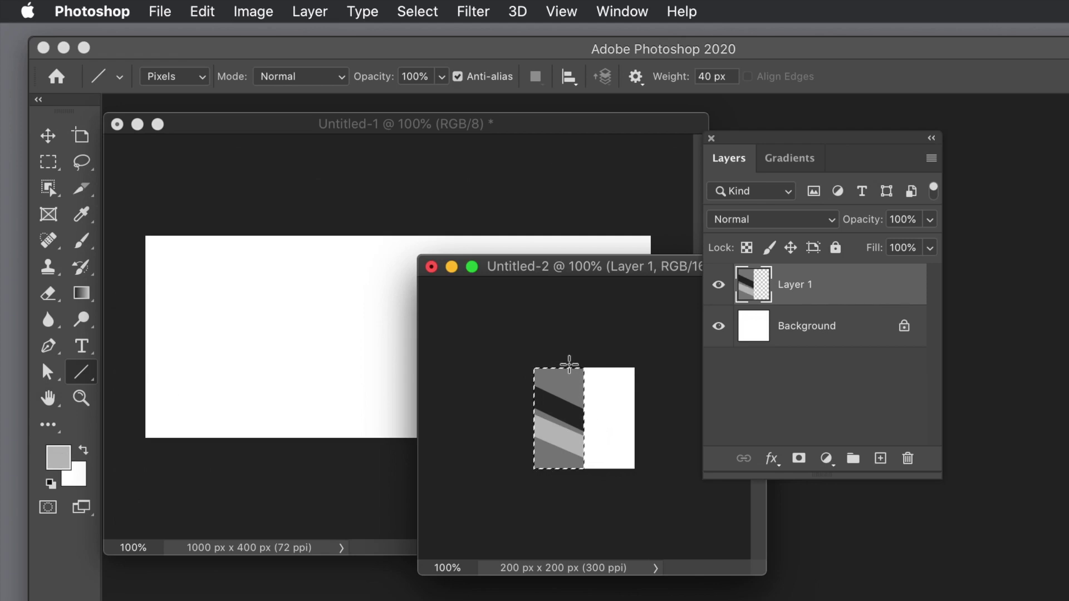
Step: Set the foreground color to medium gray (RGB 111, 111, 111) and draw a slightly sloping line above the dark one
left_click(58, 454)
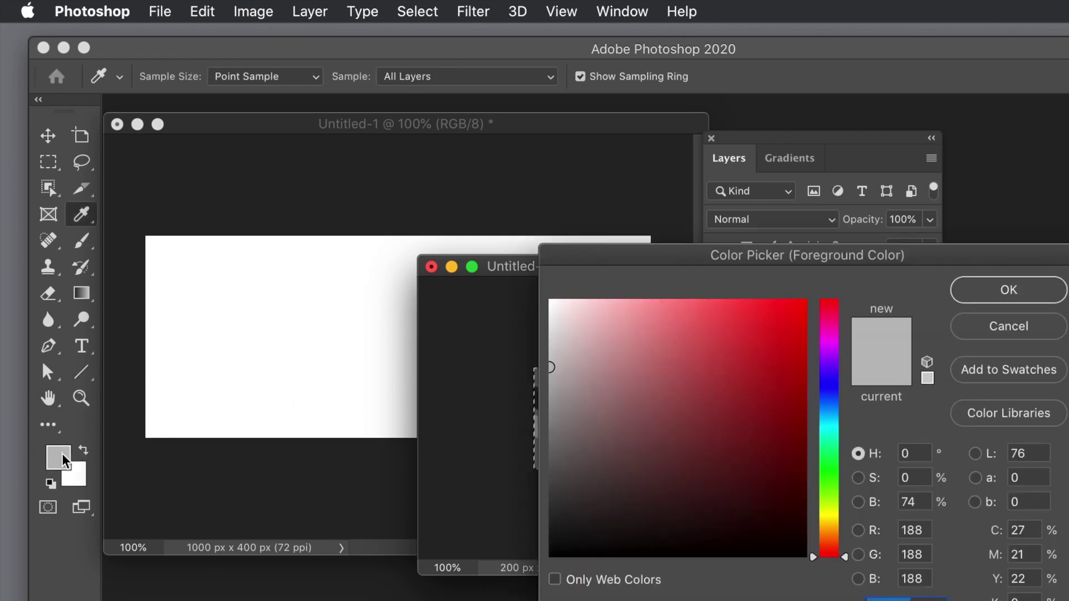
left_click_drag(585, 444, 544, 444)
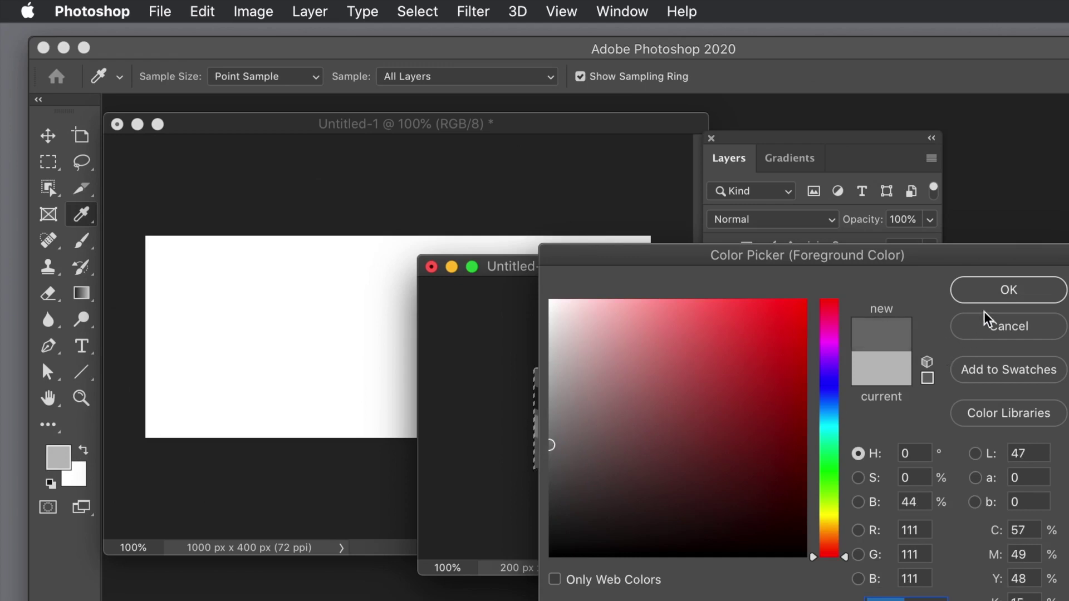
left_click(991, 293)
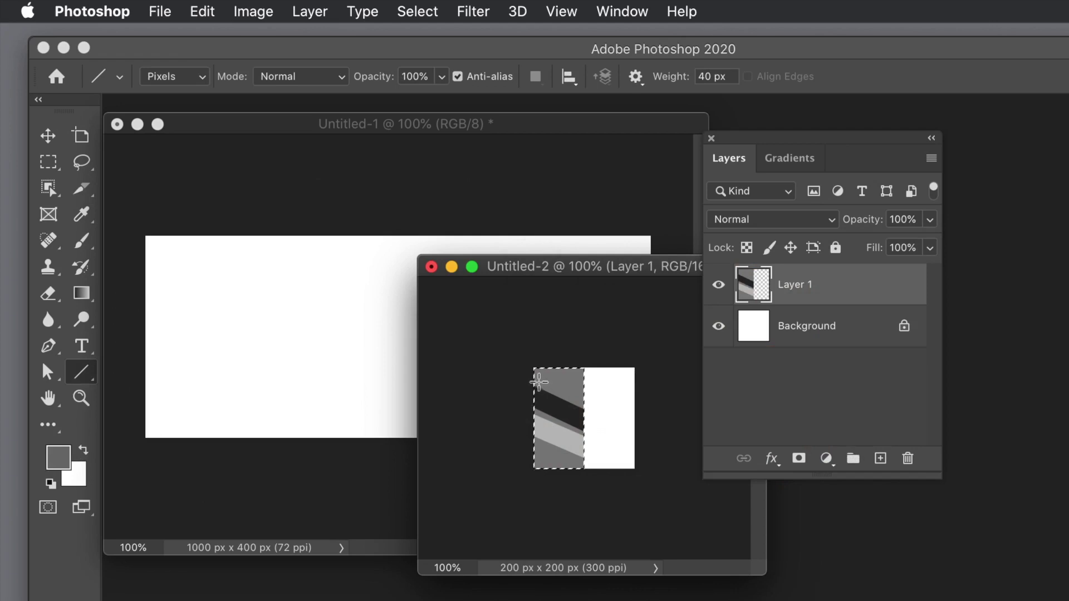
left_click_drag(532, 380, 597, 390)
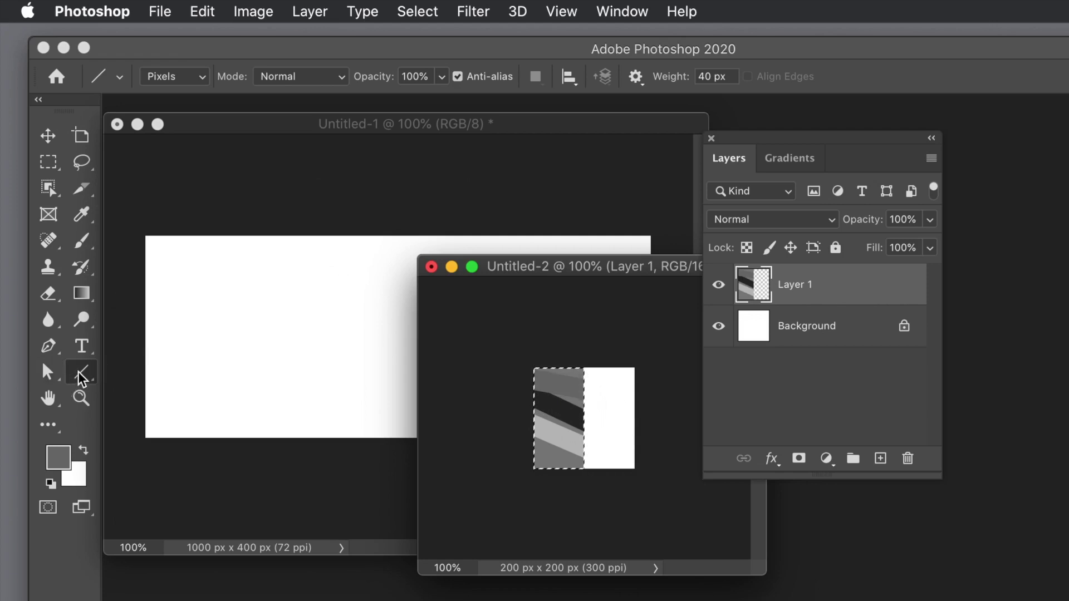
Step: With the Ellipse tool, draw four gray ellipses of different sizes at the center, lower left, top and lower right of the selected half
left_click_drag(78, 372, 166, 409)
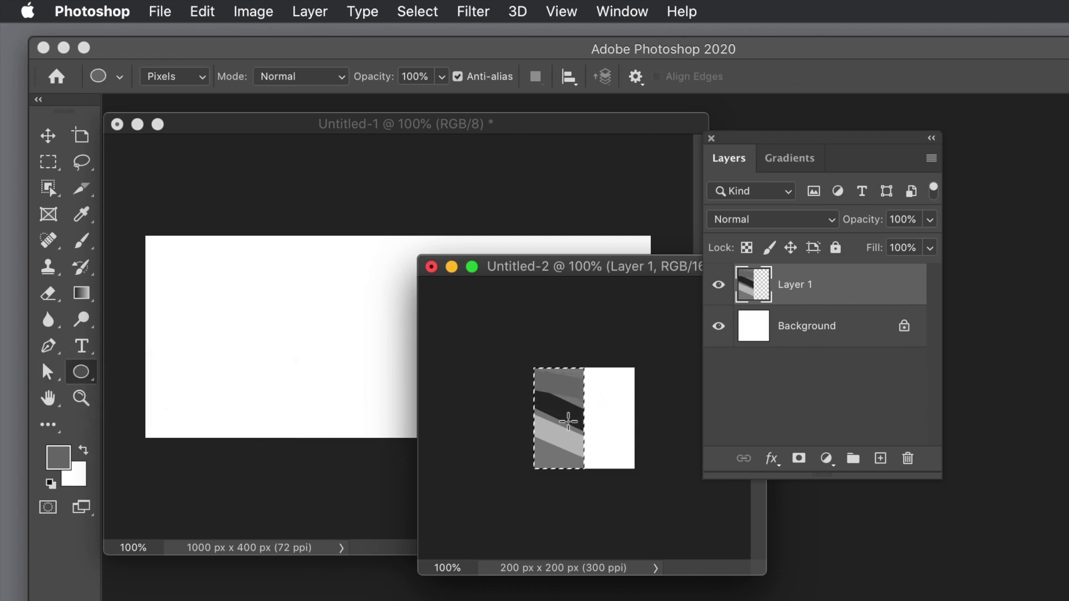
left_click_drag(551, 407, 562, 433)
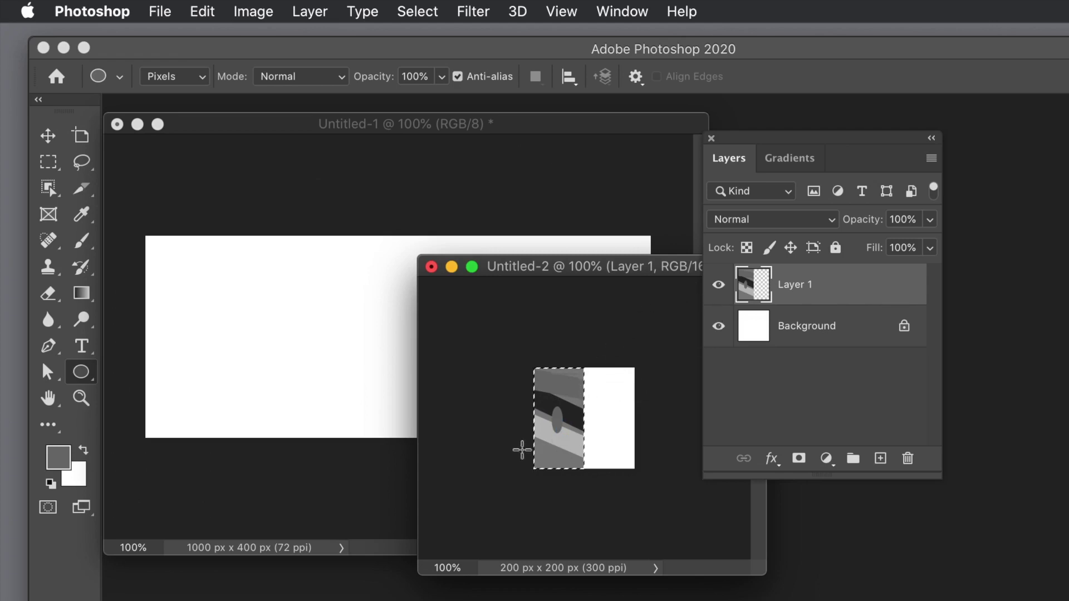
left_click_drag(542, 442, 552, 463)
left_click_drag(548, 383, 555, 392)
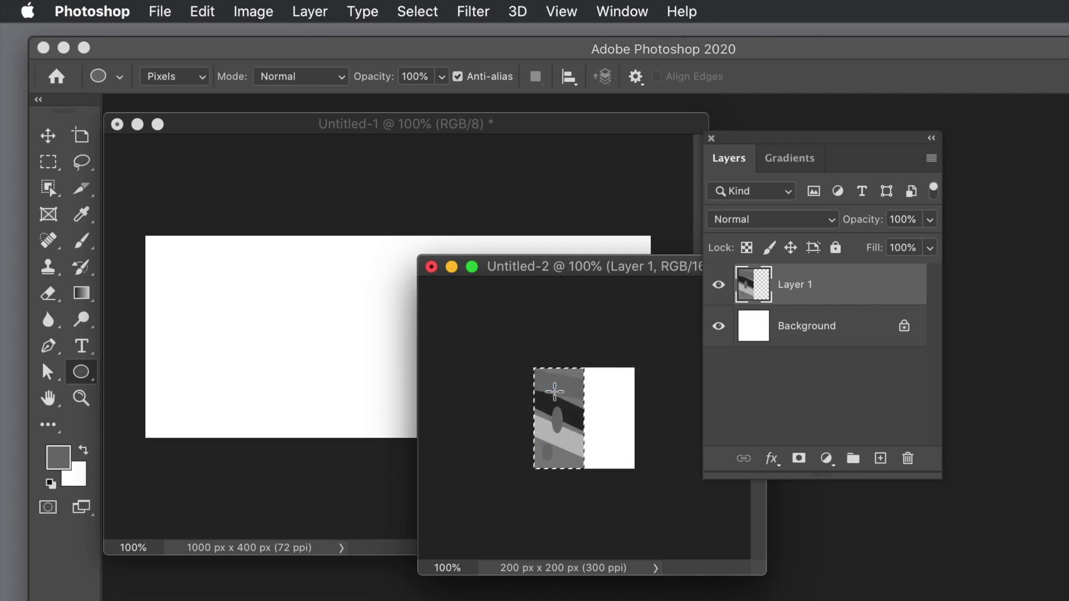
left_click_drag(569, 442, 574, 448)
Step: Delete the Background layer and deselect the left half of the artwork
left_click(817, 337)
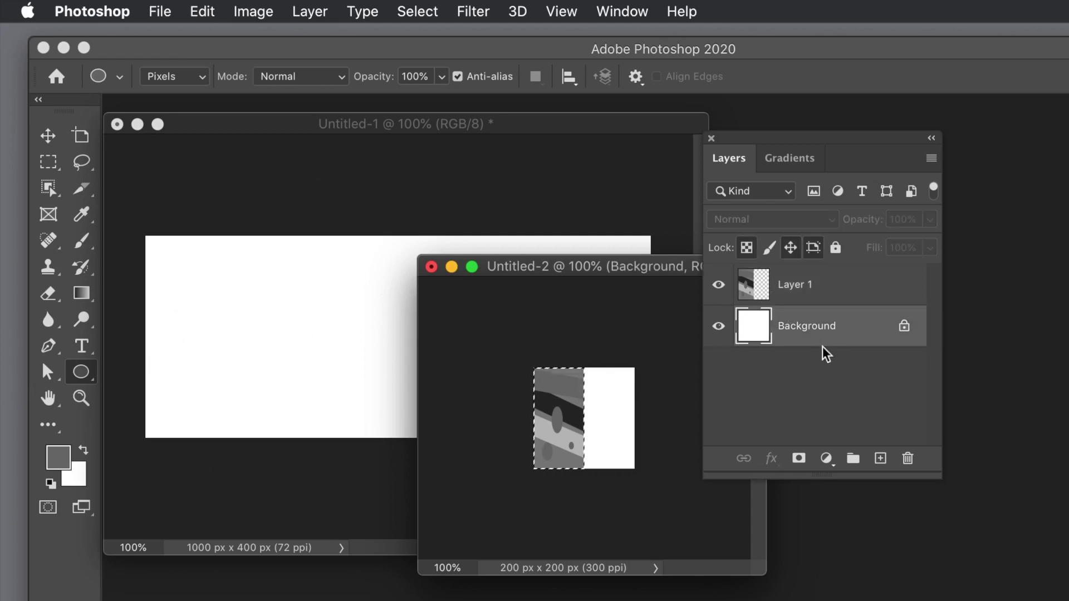
left_click(907, 461)
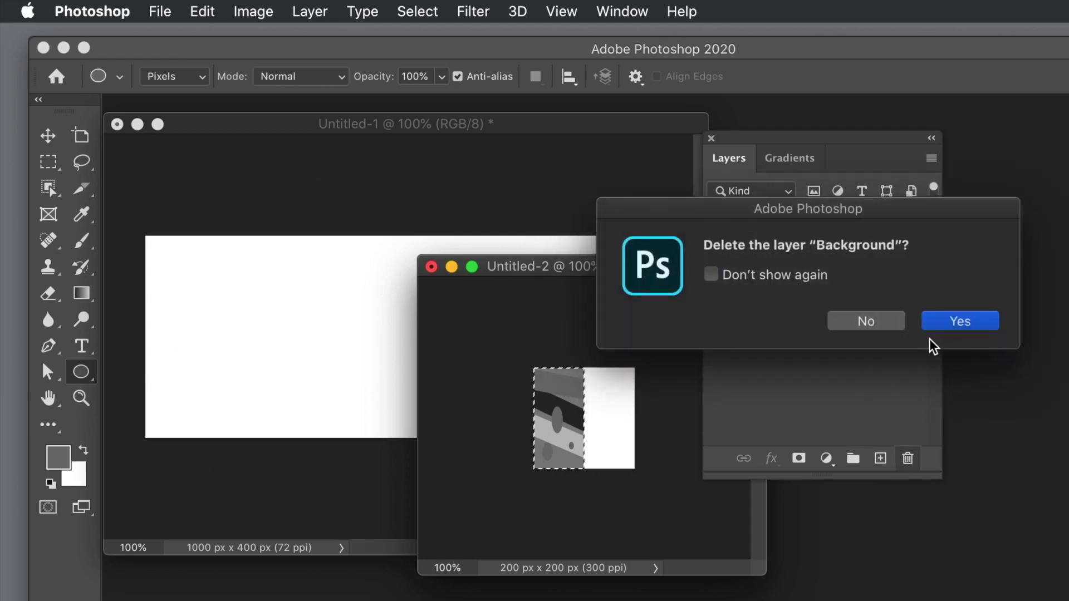
left_click(944, 322)
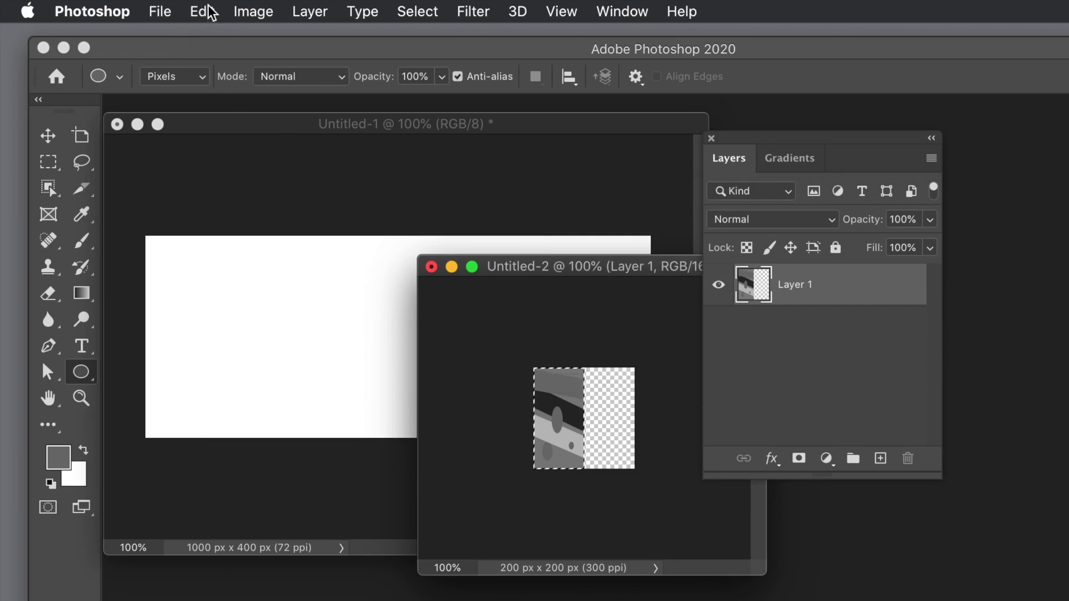
left_click(418, 11)
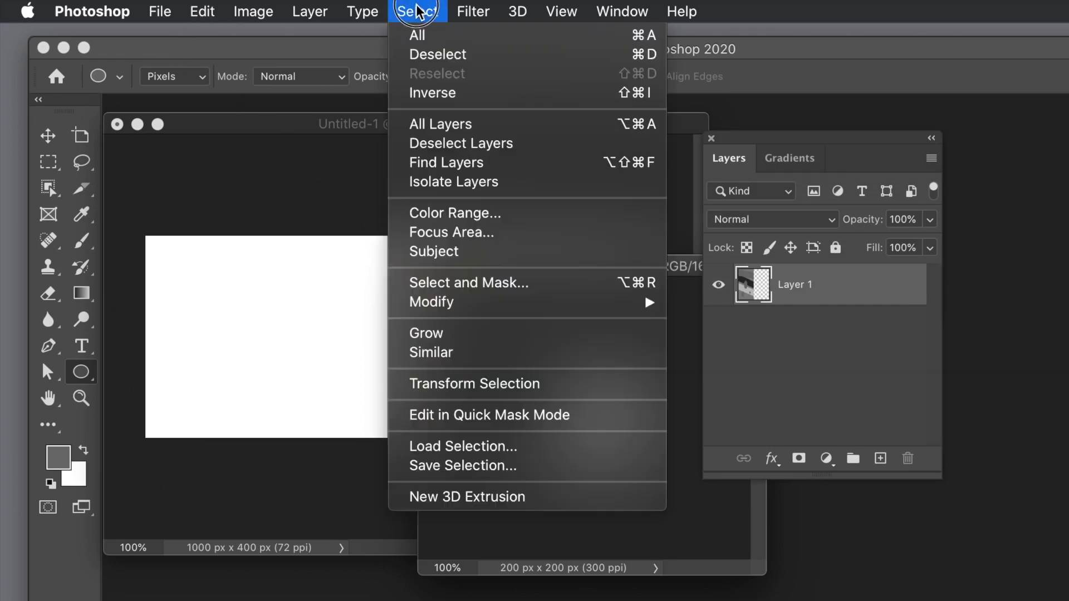
left_click(434, 54)
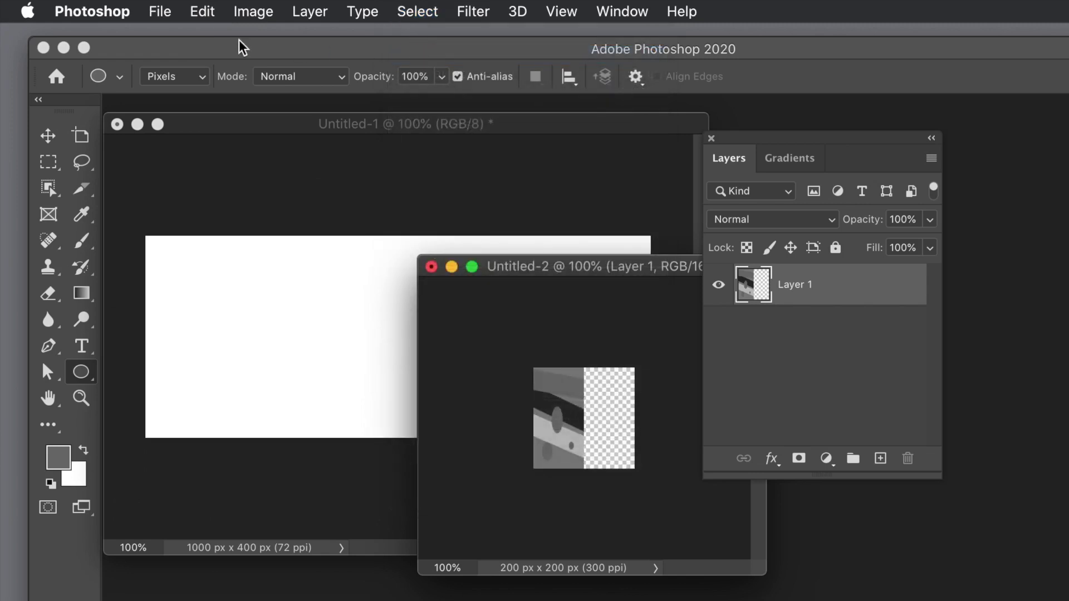
Step: Define the tile with the shapes on its left half as a custom pattern, keeping the default name
left_click(203, 11)
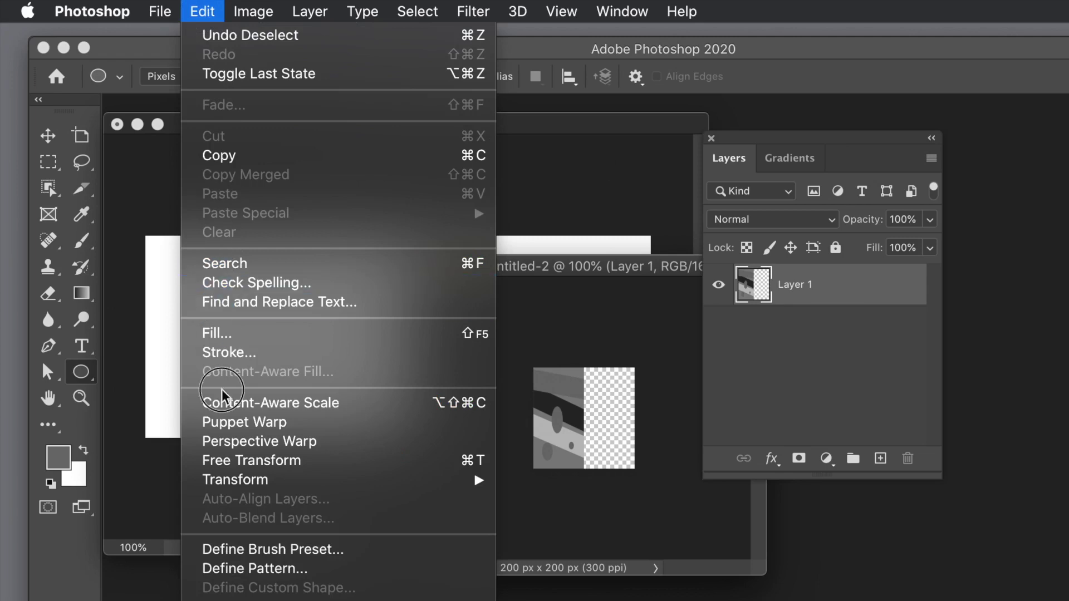
left_click(235, 570)
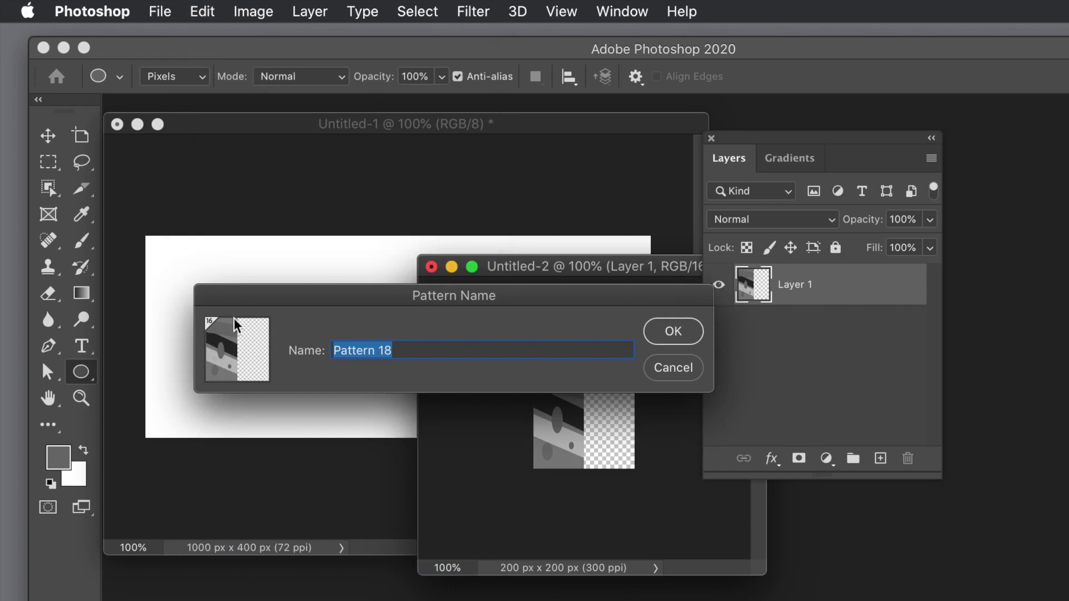
left_click(675, 333)
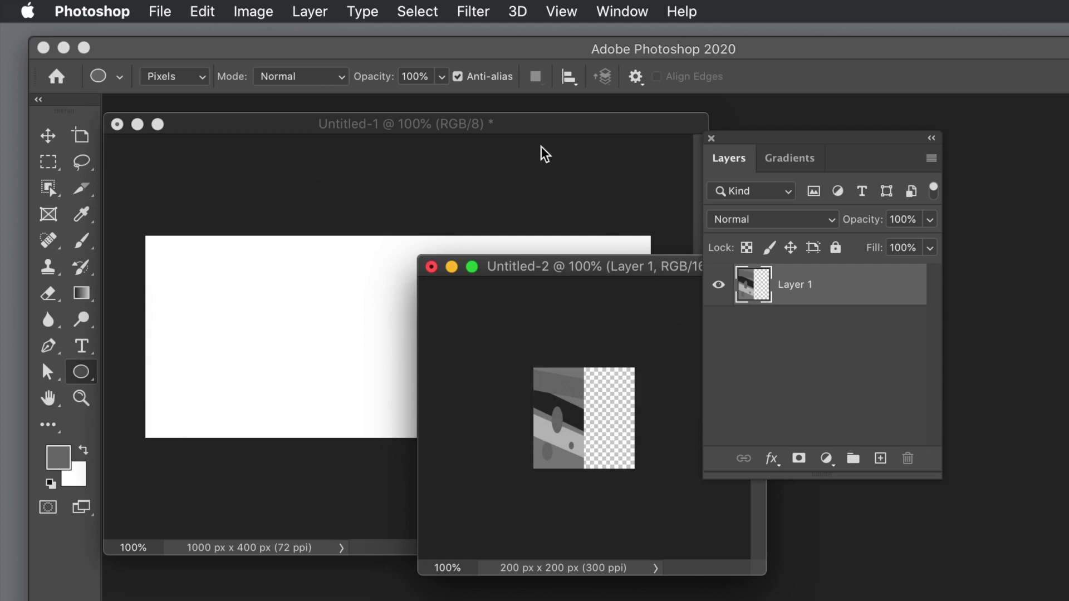
Step: Flip the tile's artwork horizontally, move it onto the transparent right half of the canvas and deselect the layer
left_click(47, 138)
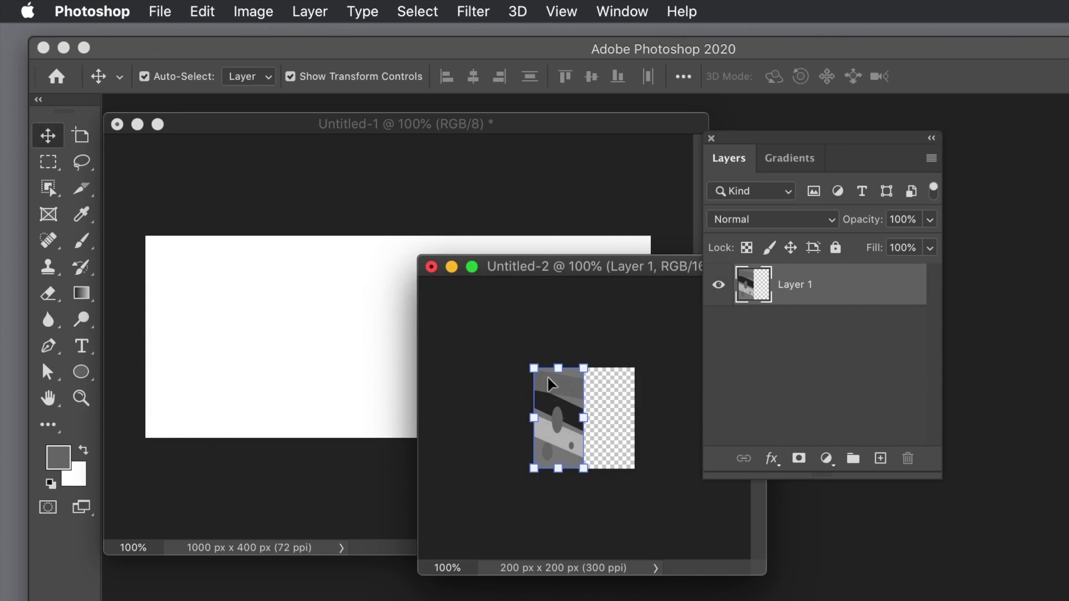
left_click(201, 10)
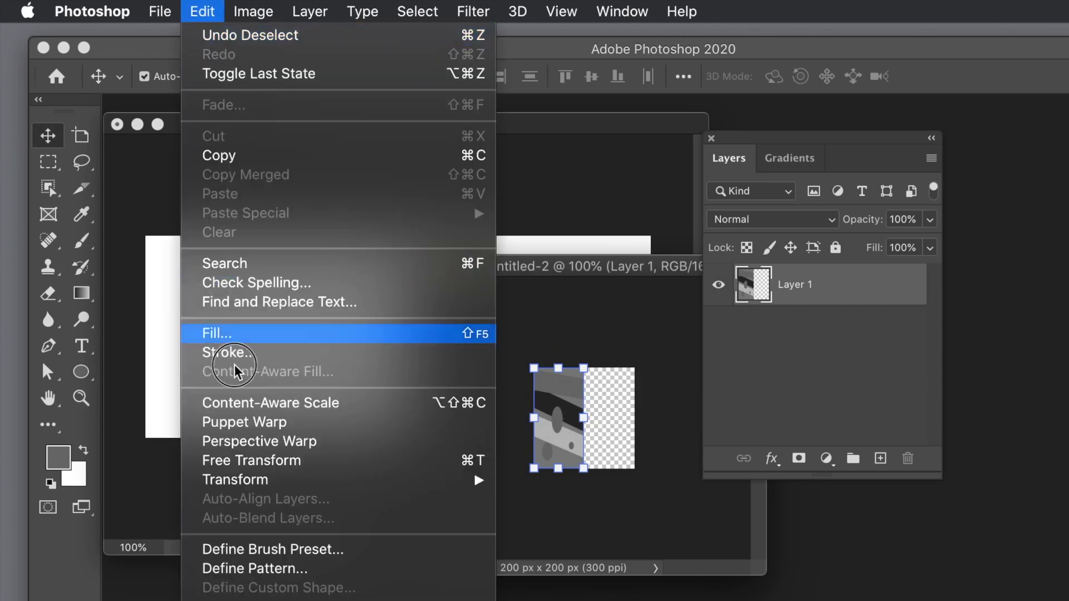
mouse_move(238, 480)
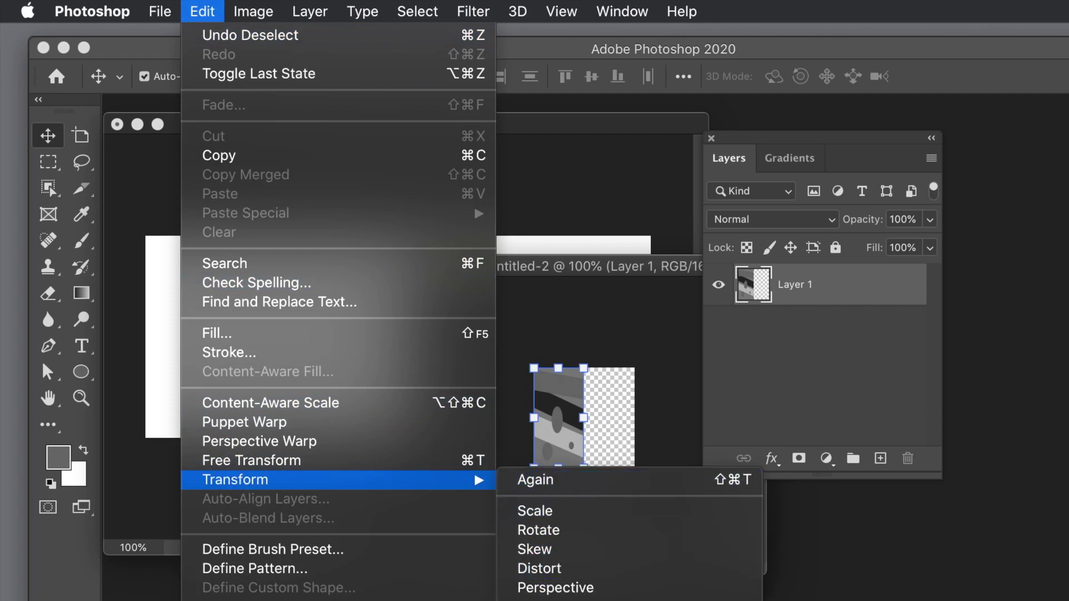
left_click(629, 600)
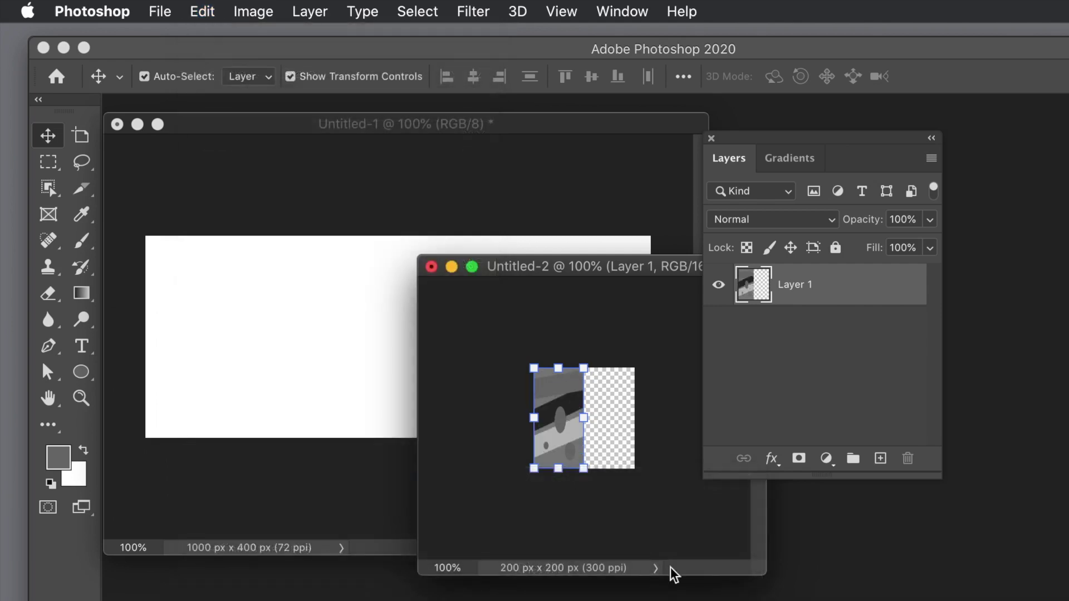
left_click_drag(568, 409, 607, 399)
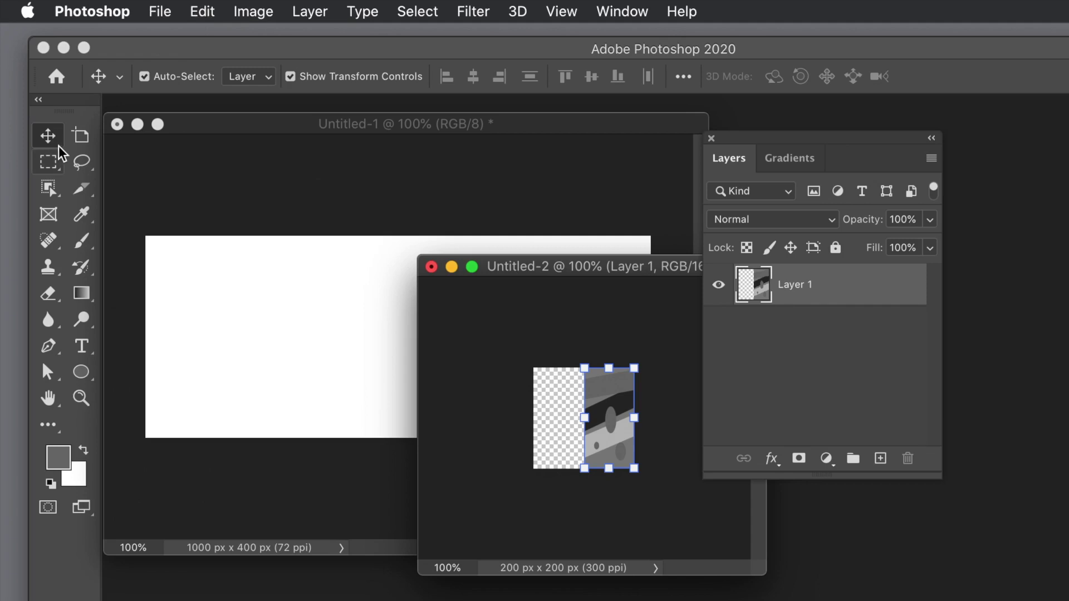
left_click(608, 334)
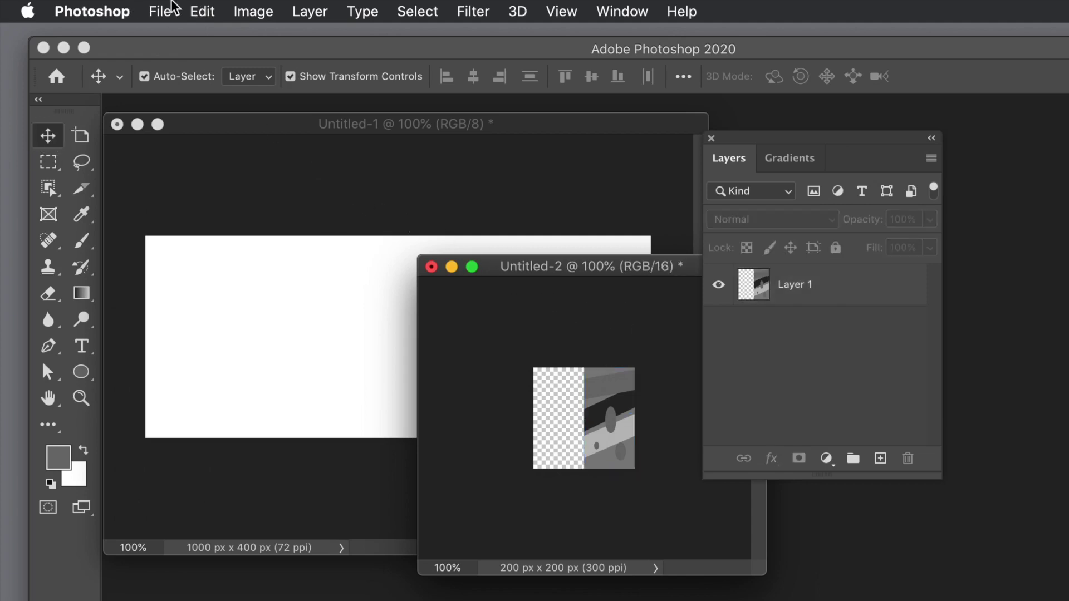
Step: Define the mirrored tile with the shapes on its right half as a second custom pattern, keeping the default name
left_click(203, 12)
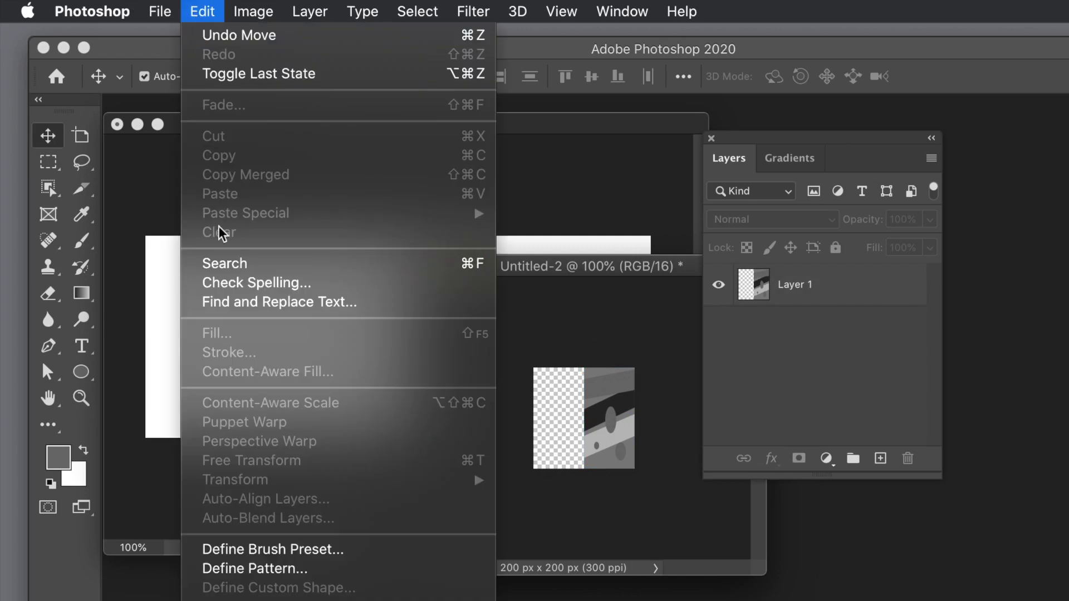
left_click(260, 569)
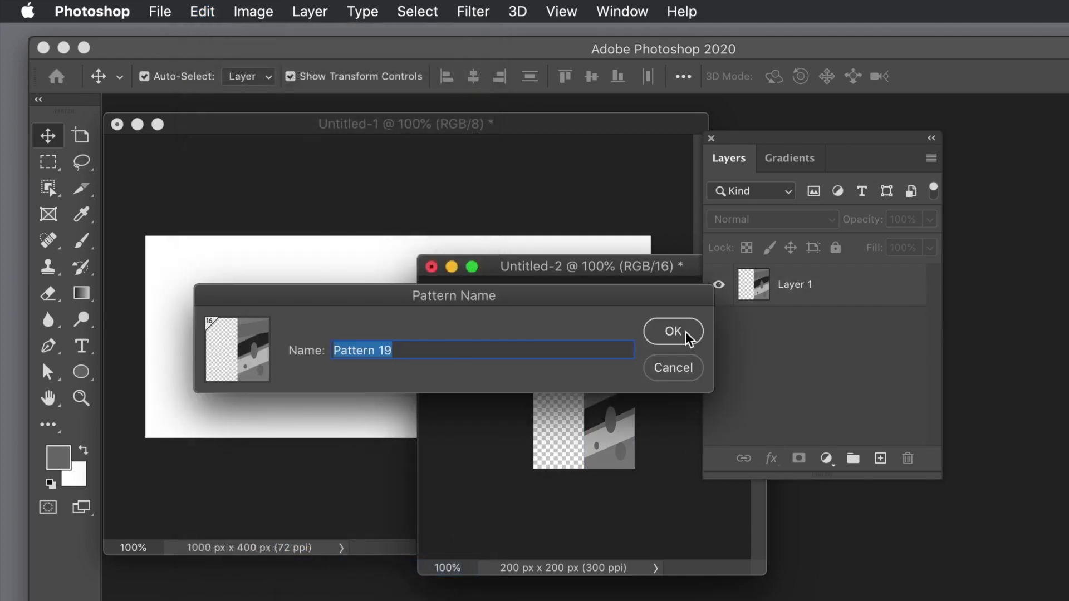
left_click(673, 332)
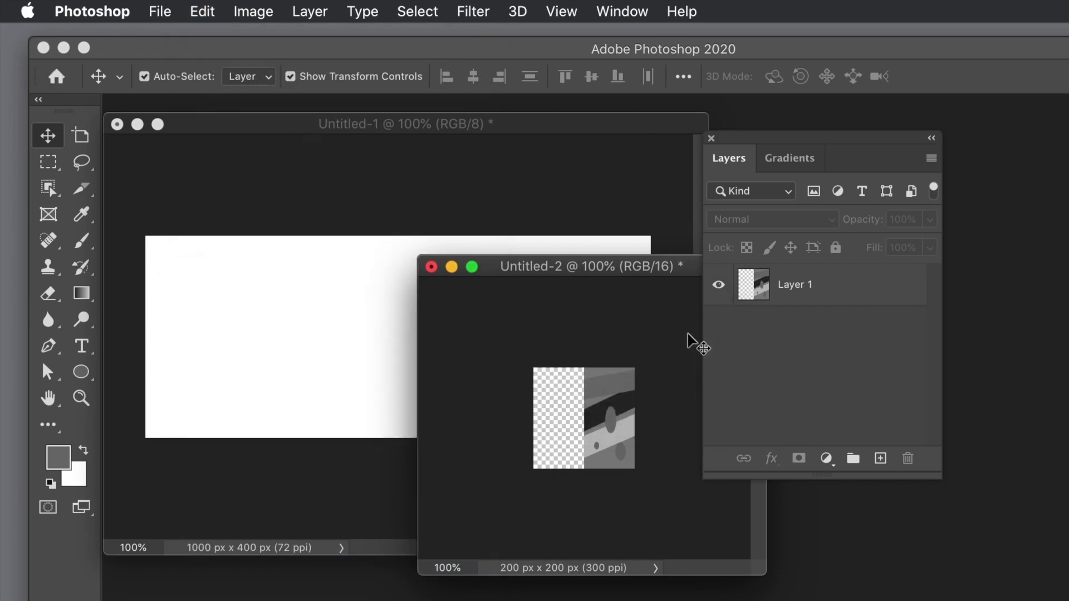
Step: Switch to the 1000 × 400 px document Untitled-1 and add a new layer with default settings above the Background
left_click(423, 125)
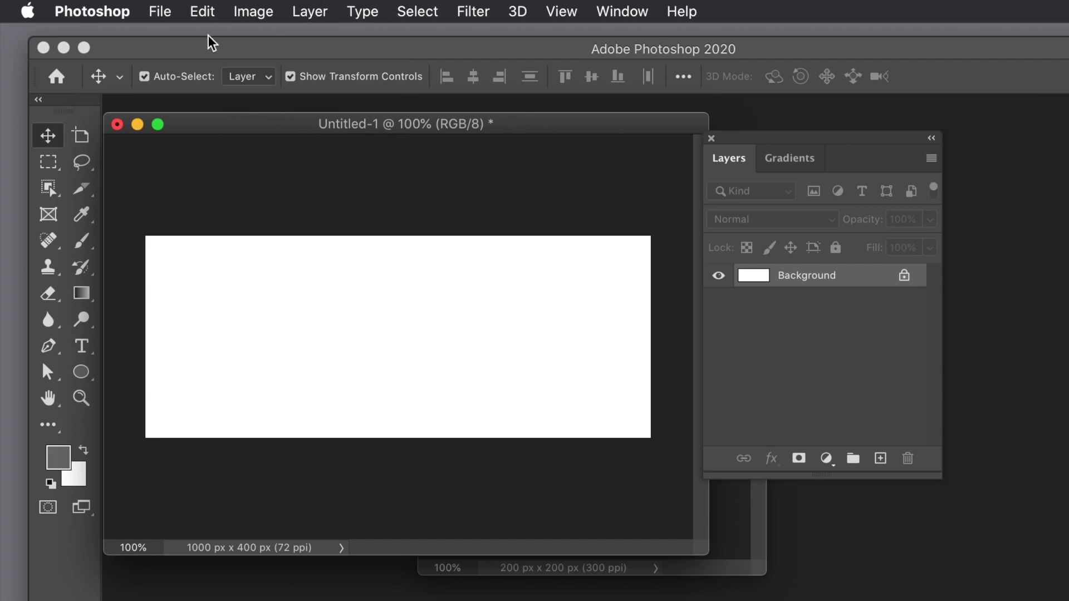
left_click(317, 14)
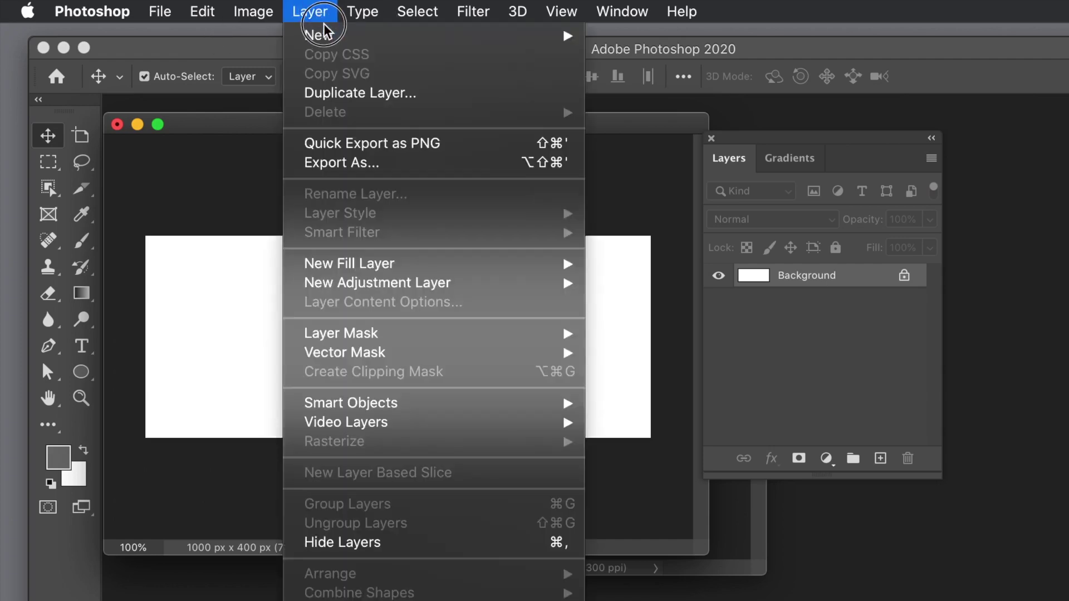
left_click(325, 33)
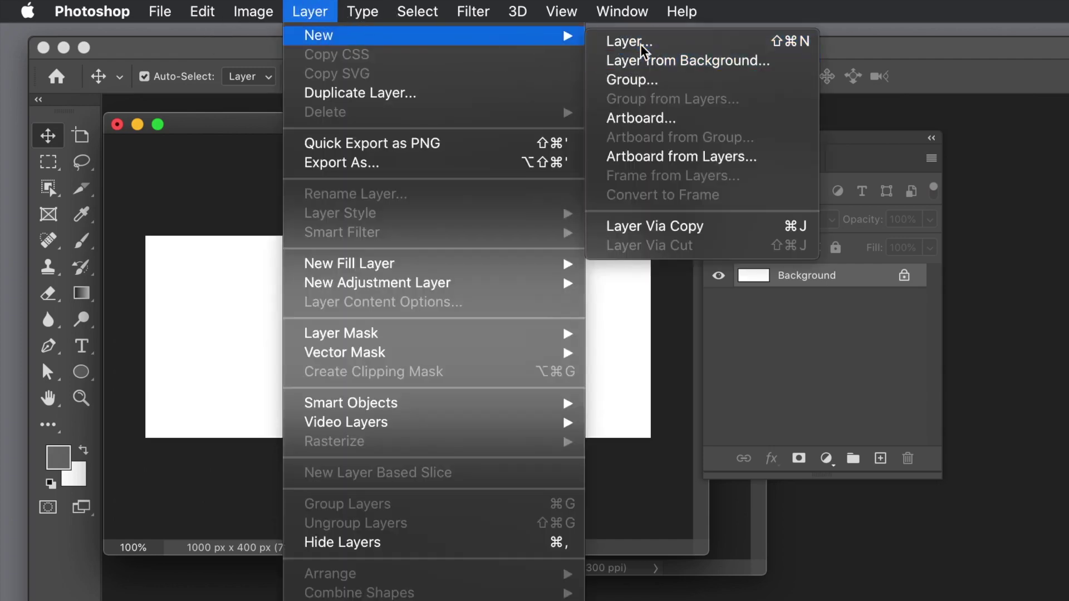
left_click(640, 45)
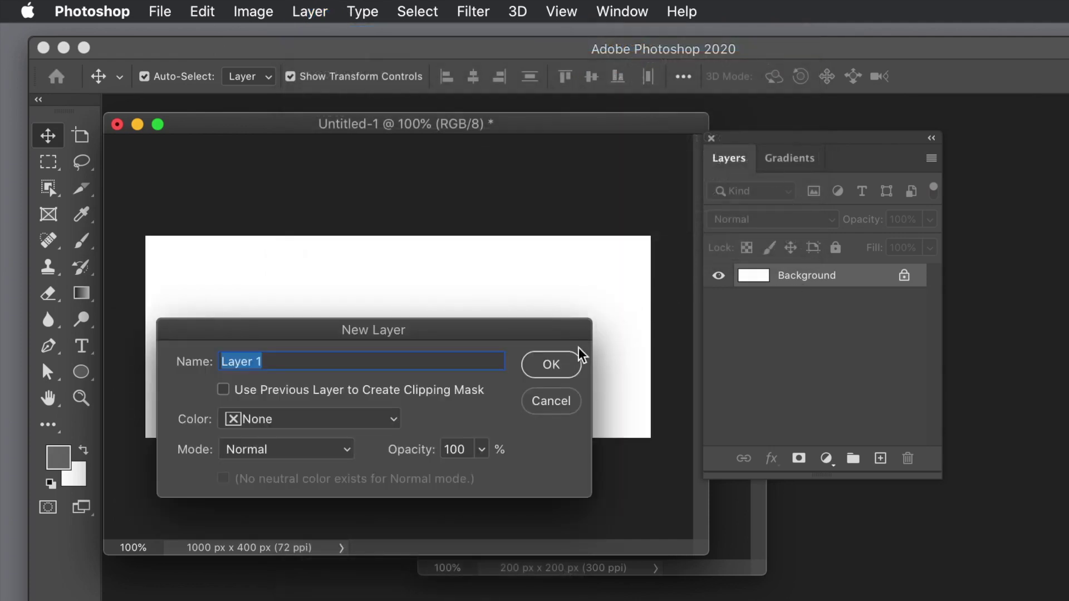
left_click(562, 364)
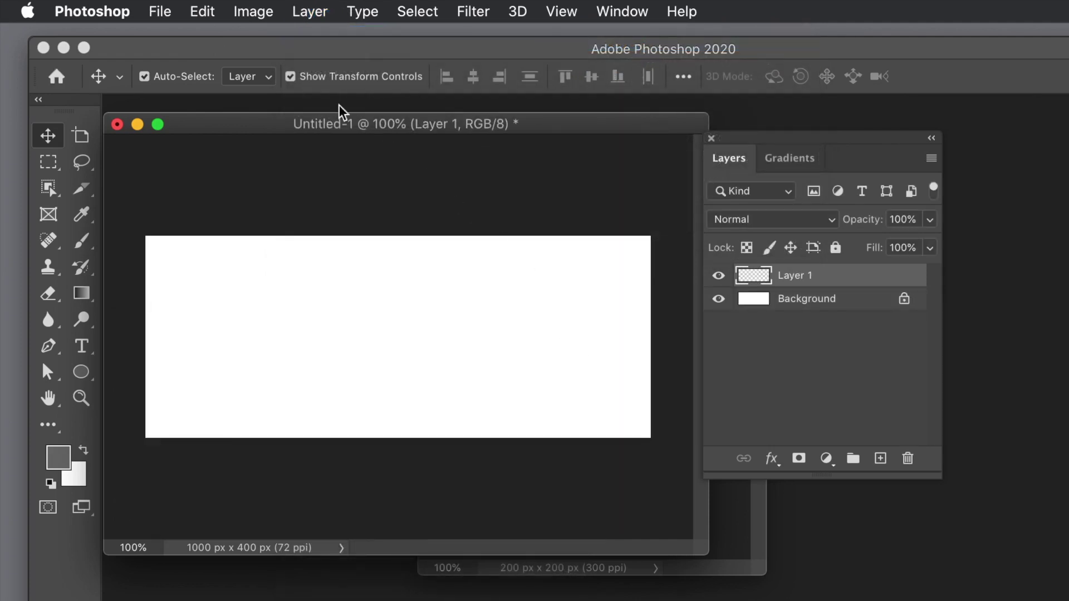
Step: Set up a Pattern fill for the new layer, choosing the custom pattern with the shapes on its left half
left_click(198, 15)
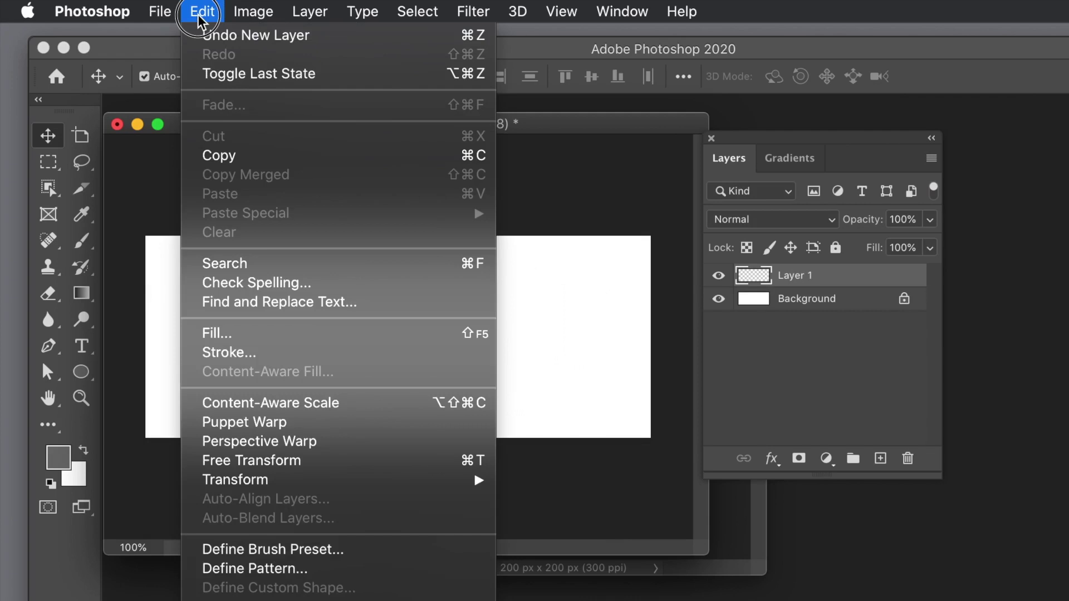
left_click(217, 334)
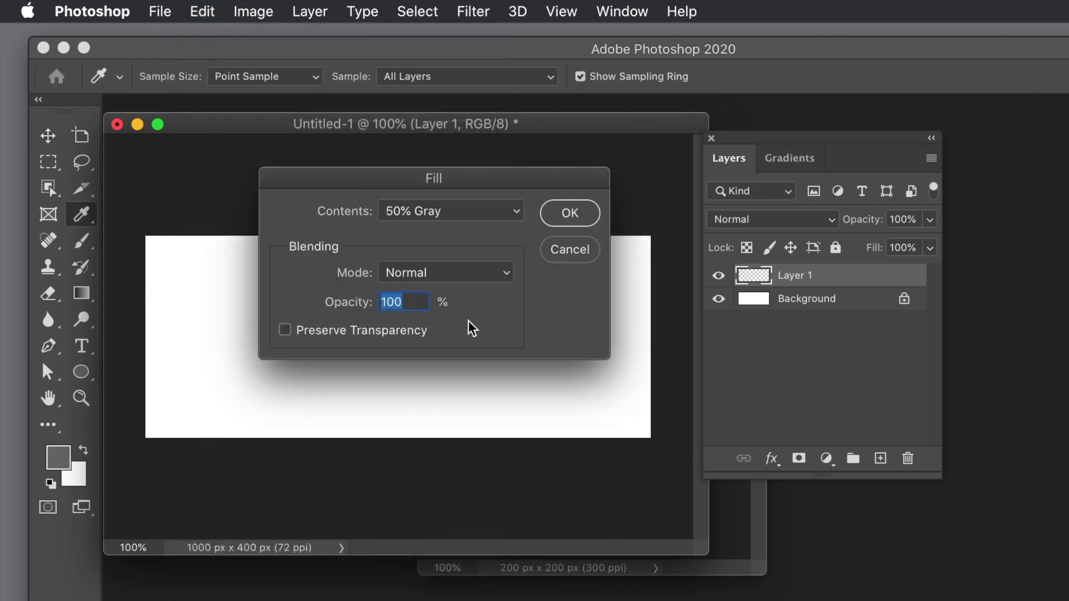
left_click(433, 213)
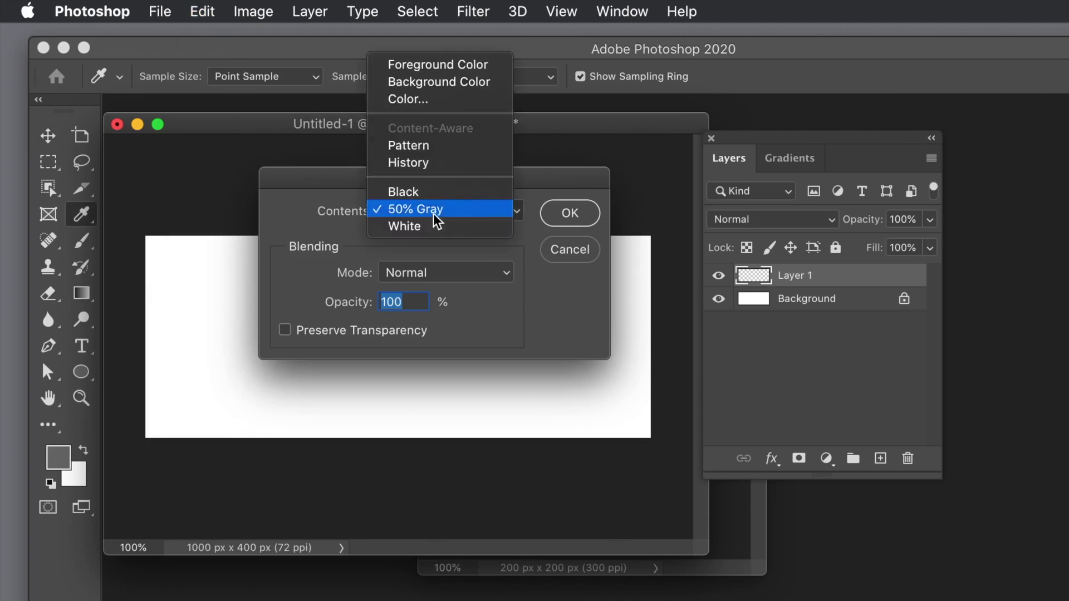
left_click(440, 147)
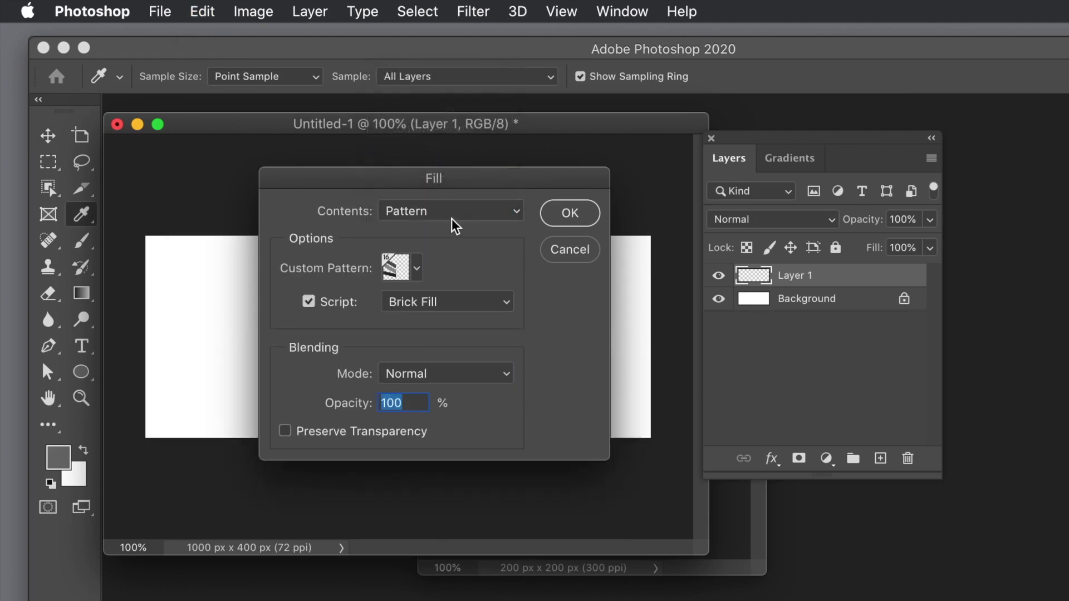
left_click(413, 269)
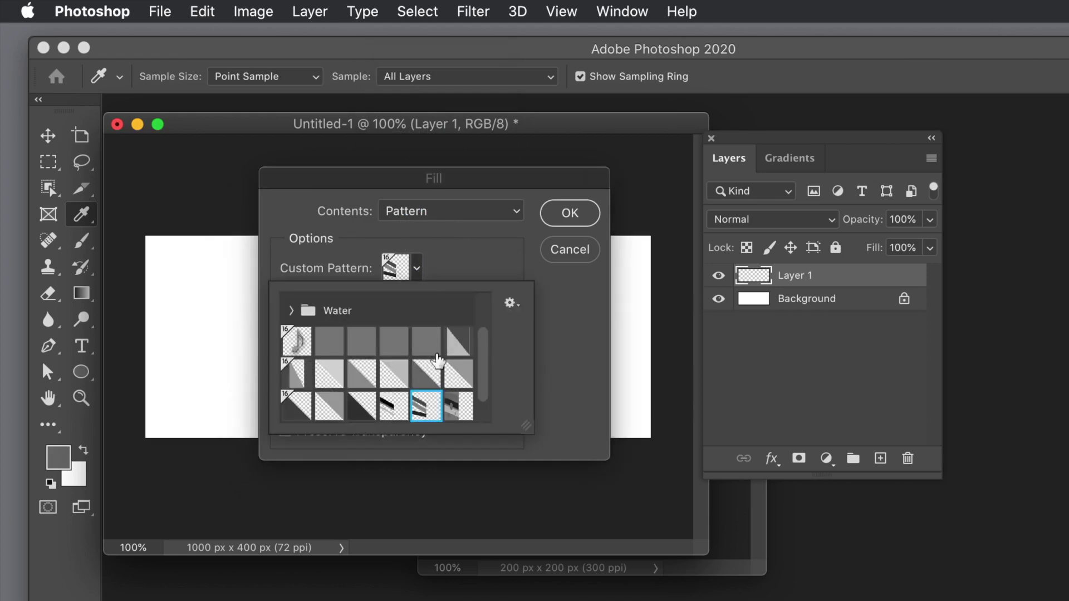
left_click_drag(487, 361, 481, 399)
left_click(457, 372)
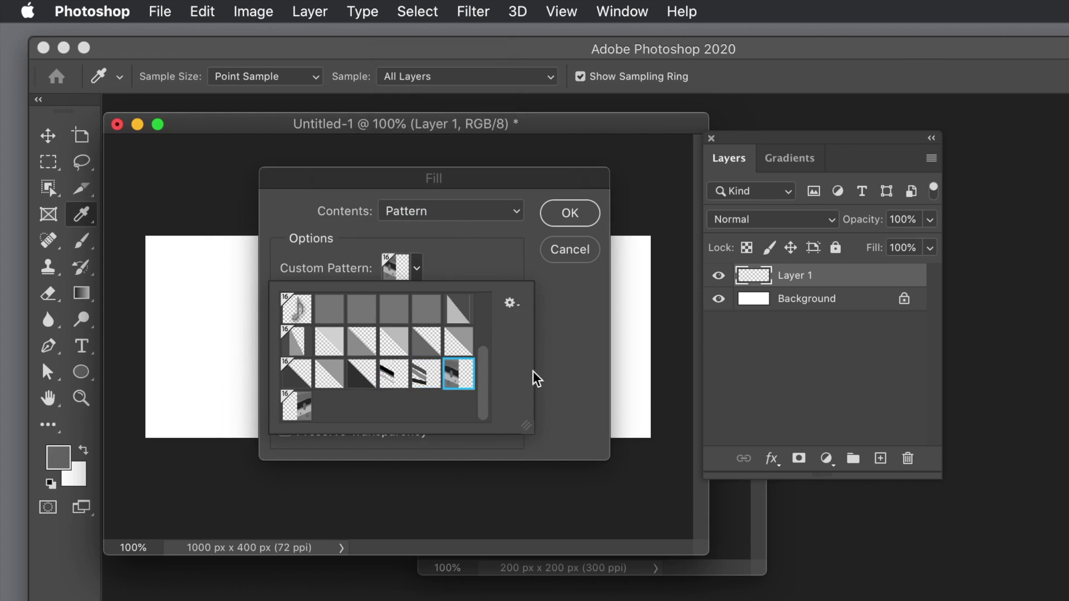
left_click(547, 368)
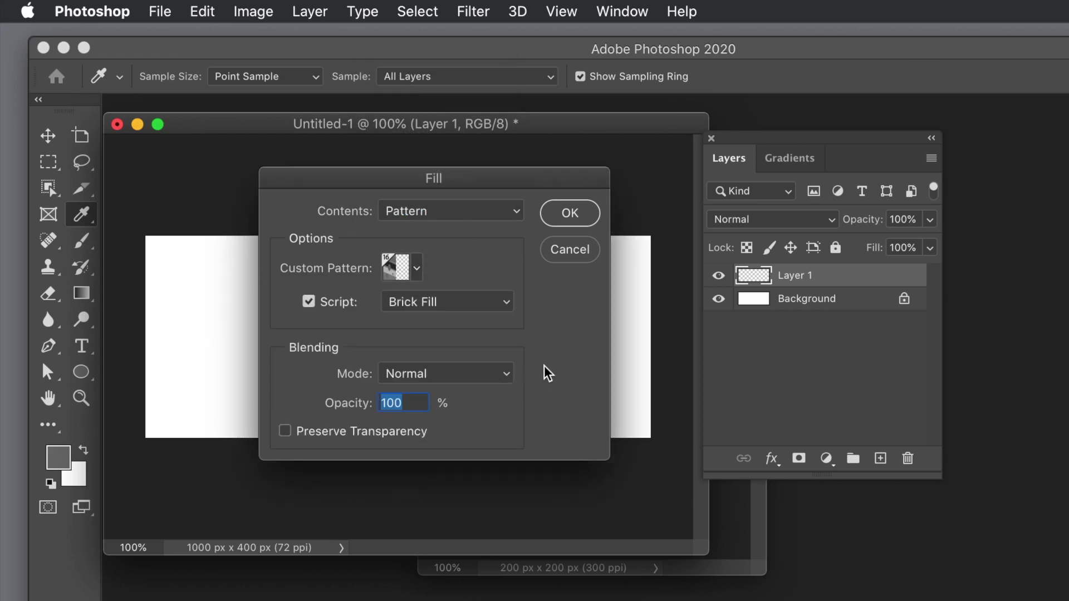
Step: Apply the pattern fill with the Brick Fill script, setting the pattern rotate angle to 0 degrees
left_click(308, 304)
left_click(308, 303)
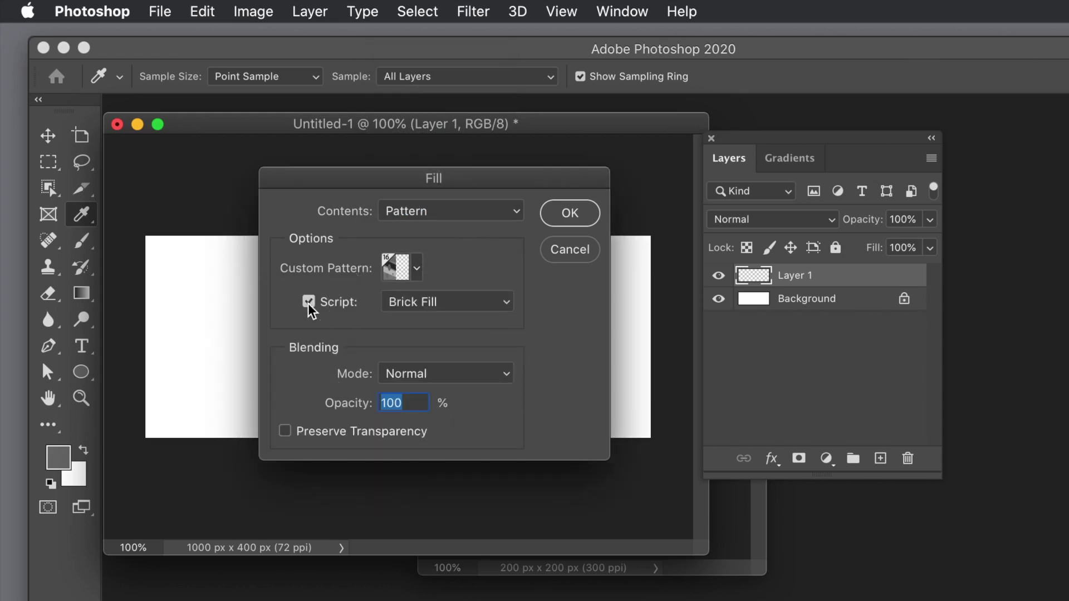
left_click(432, 302)
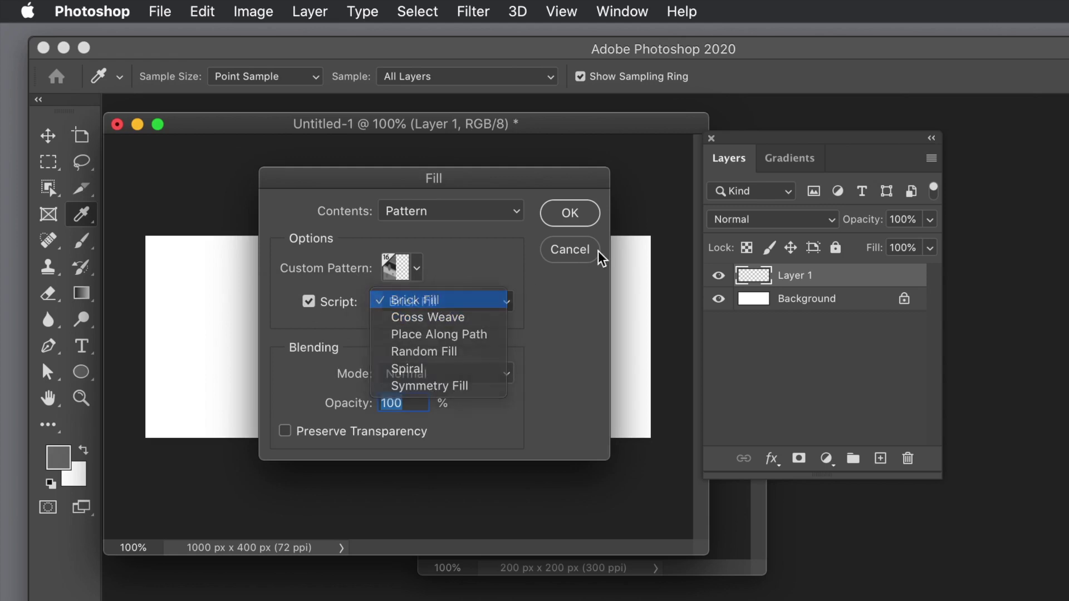
left_click(580, 216)
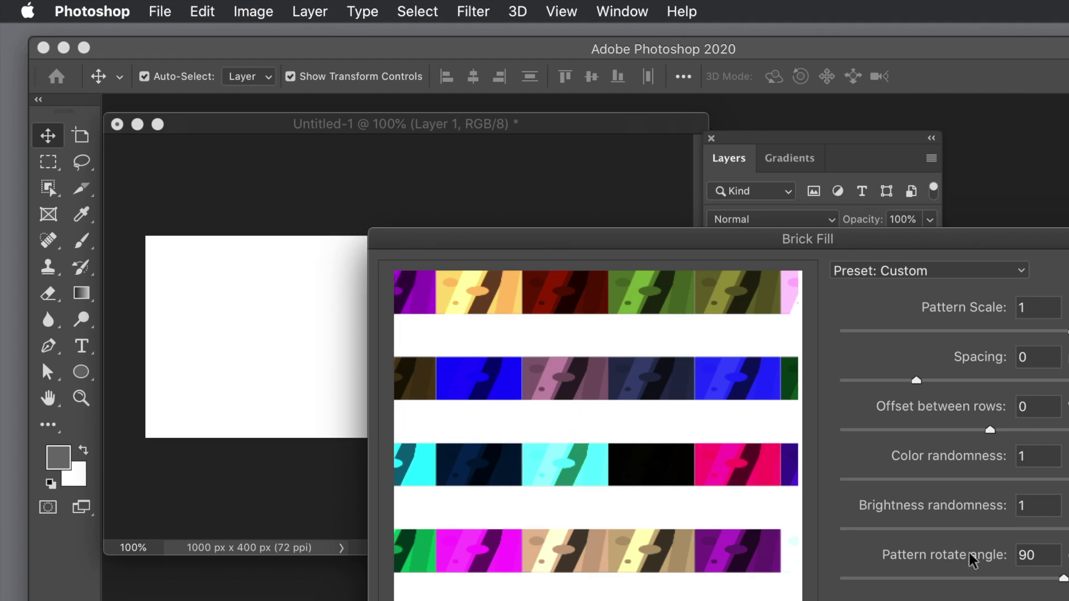
left_click_drag(954, 235, 610, 197)
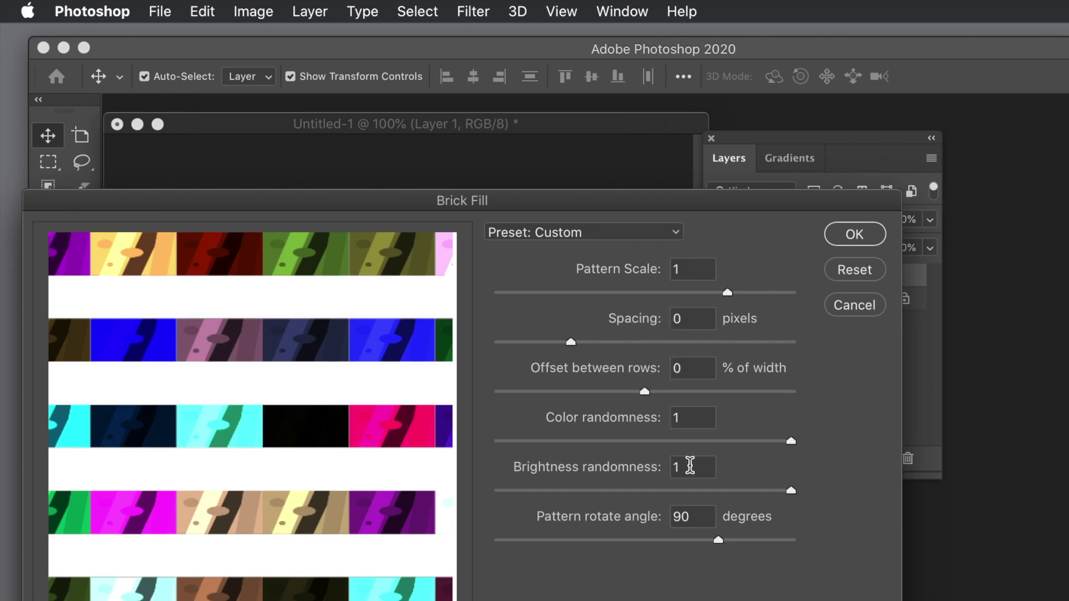
left_click(624, 523)
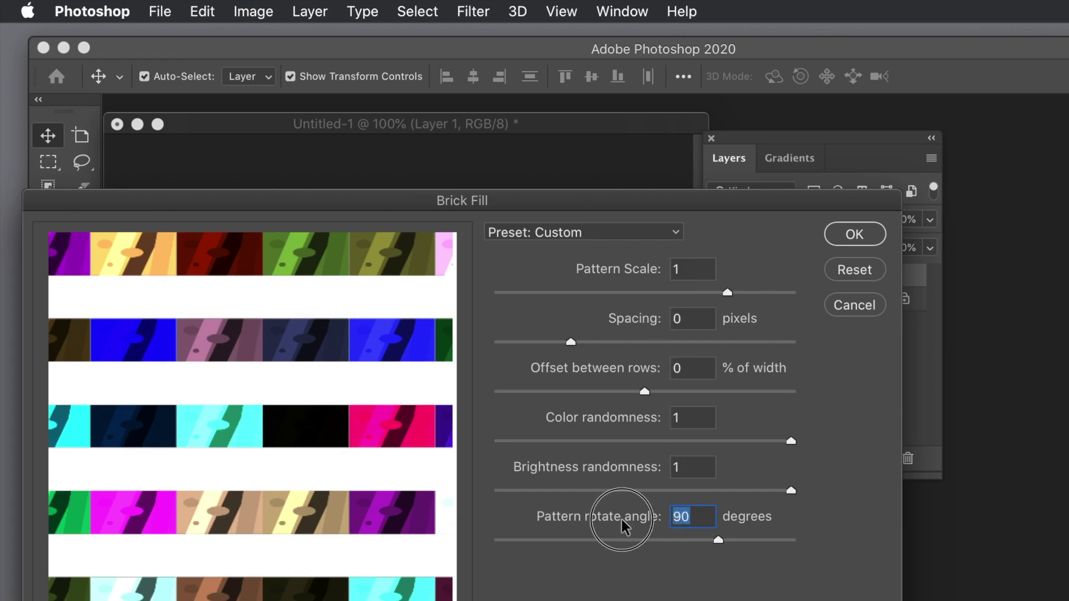
type("0")
key("Tab")
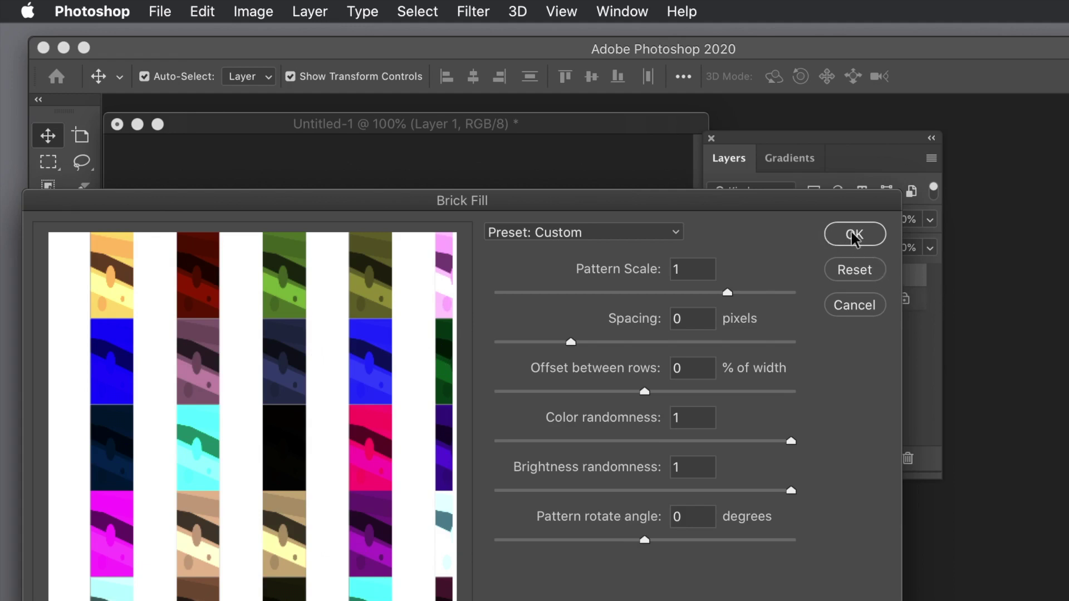
left_click(854, 239)
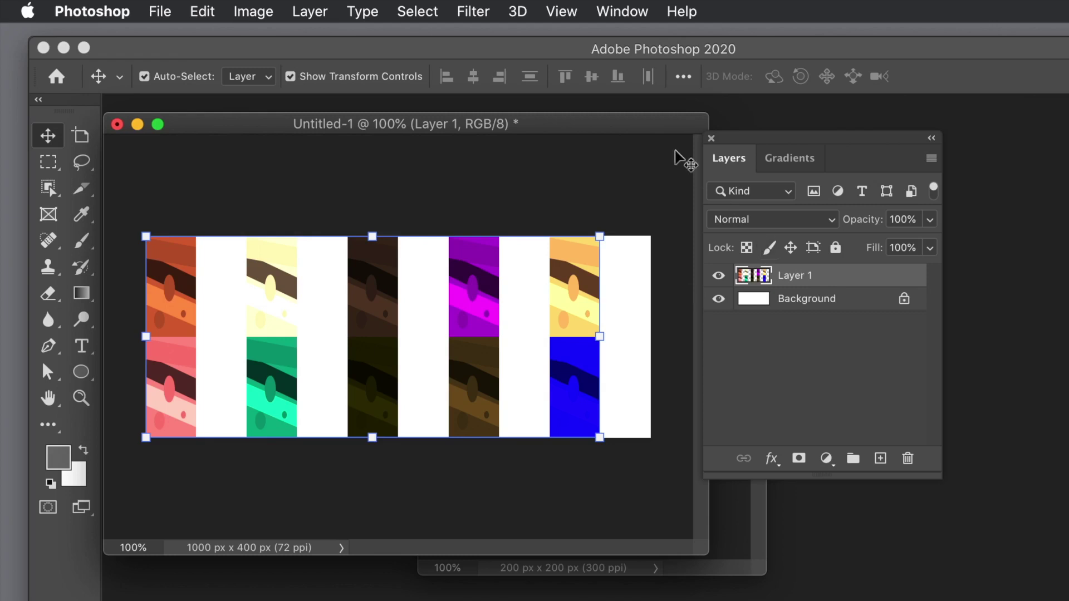
Step: Add a new layer with default settings above Layer 1 and set up its Pattern fill using the custom pattern with shapes on its right half
left_click_drag(310, 11, 616, 41)
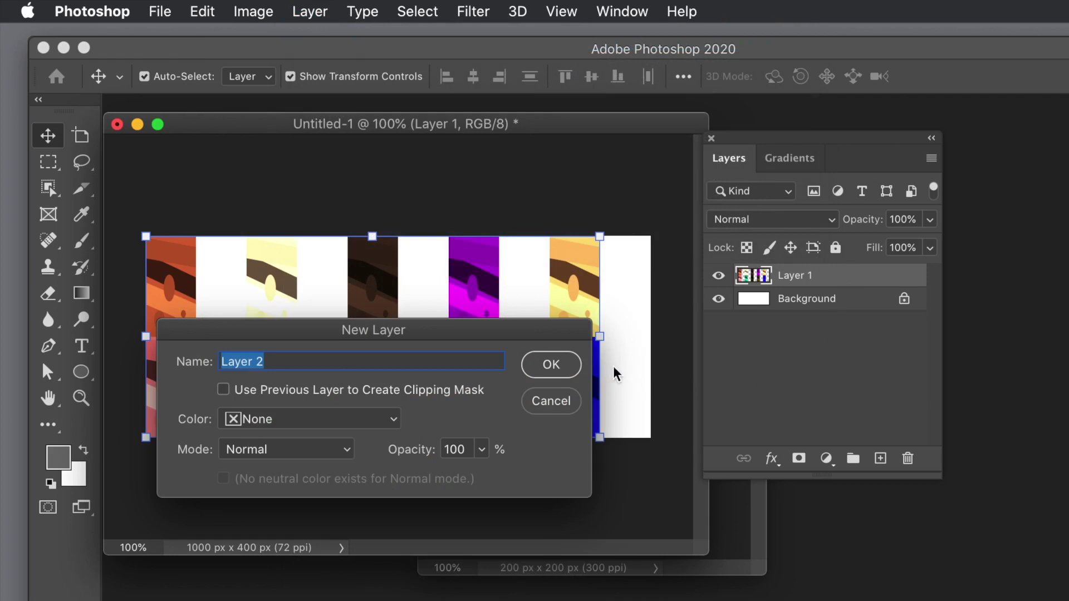
left_click(575, 365)
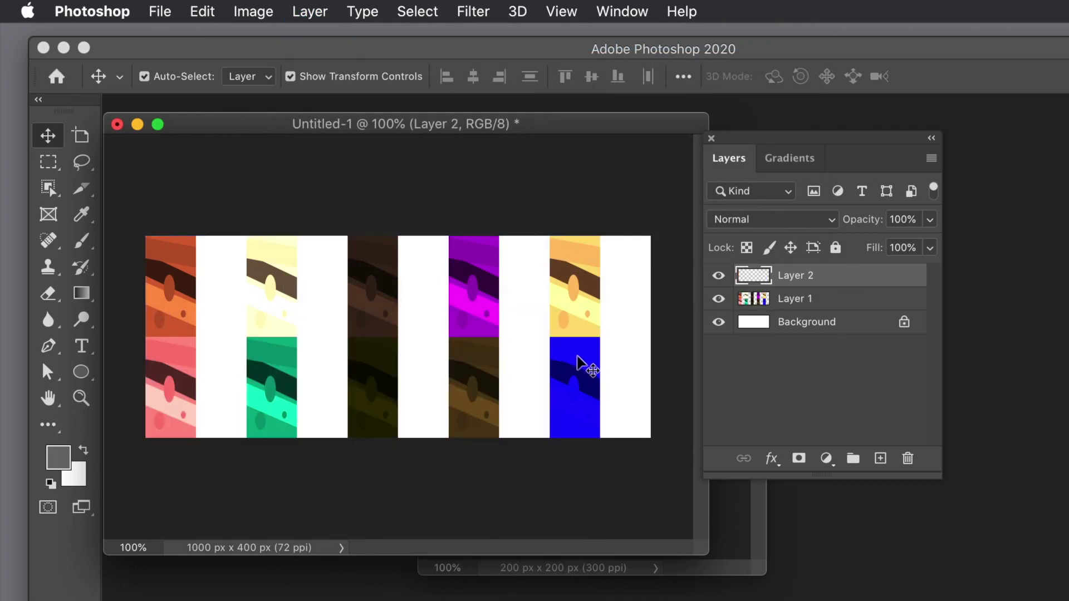
left_click(217, 14)
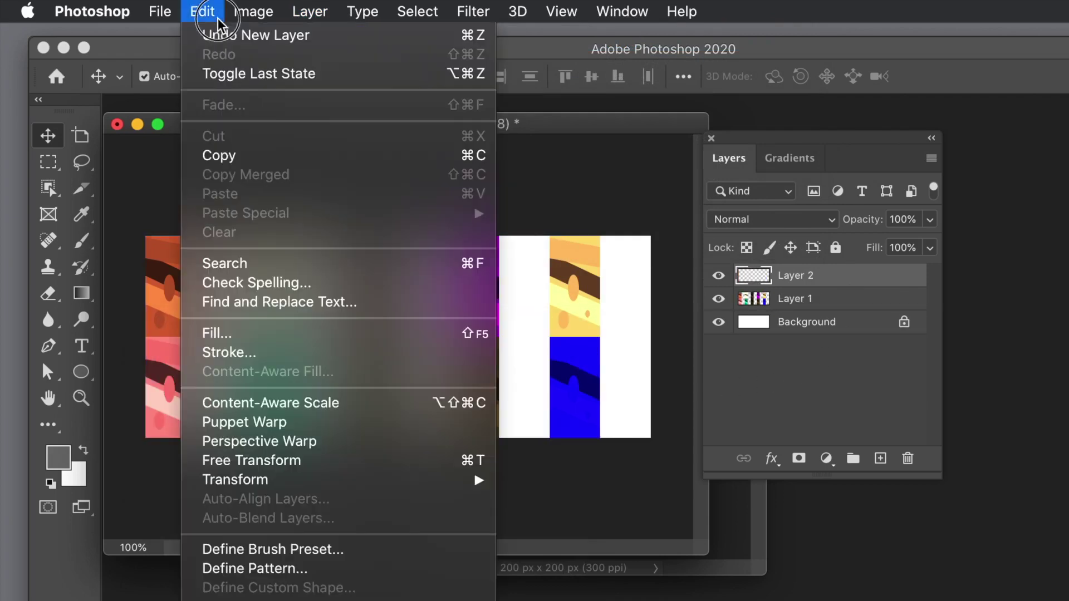
left_click(252, 334)
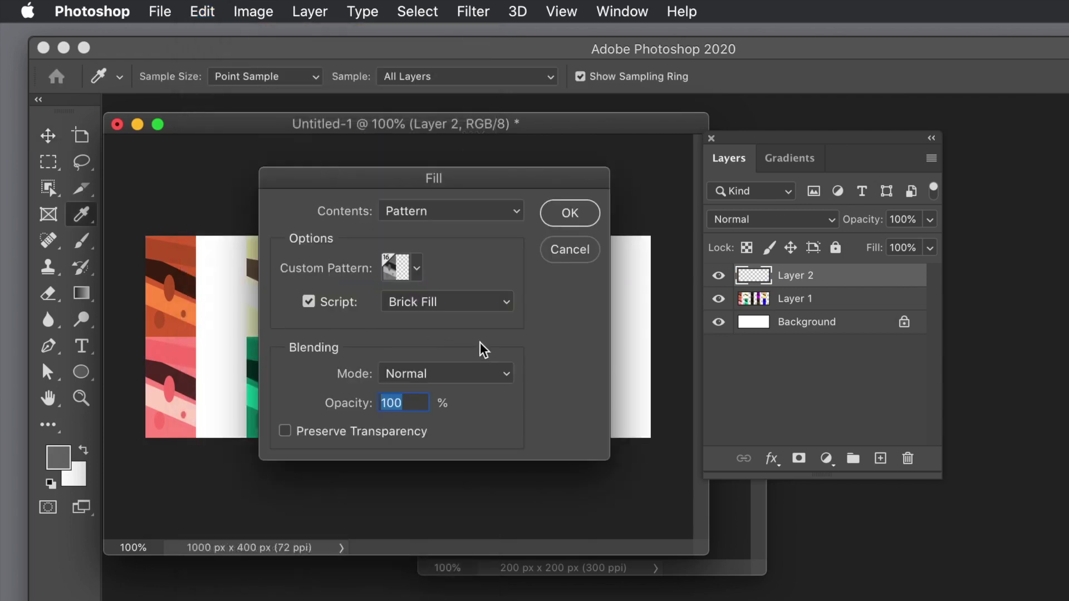
left_click(416, 269)
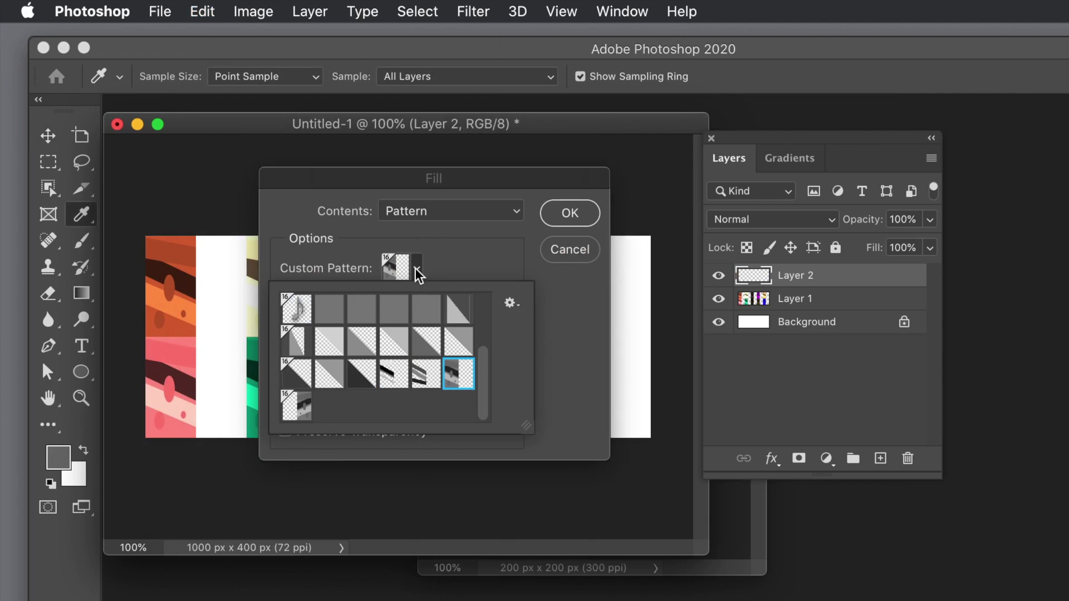
left_click(292, 416)
left_click(551, 378)
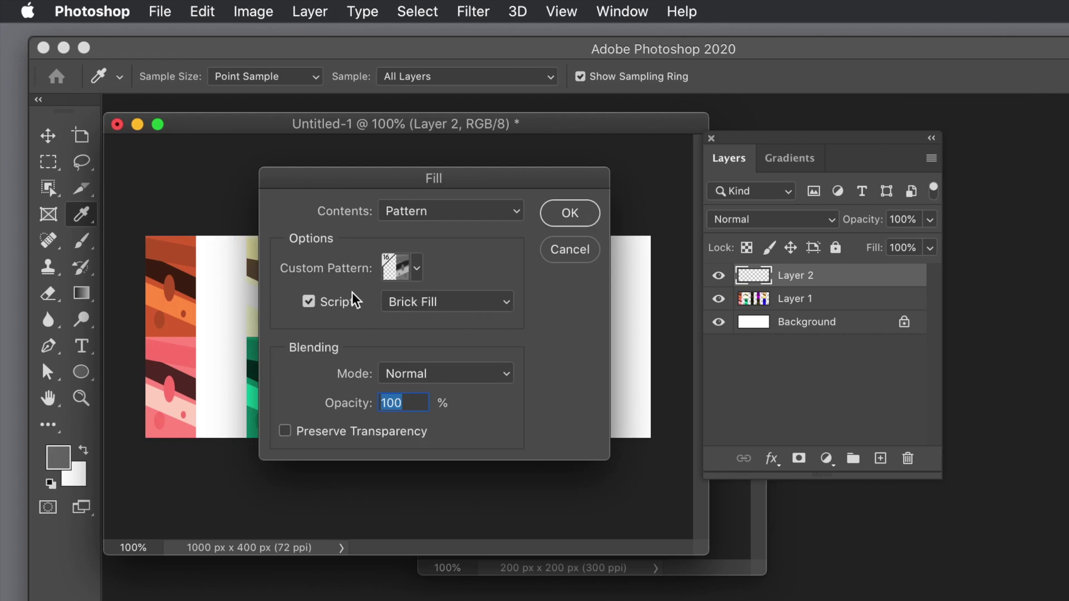
Step: Apply the pattern fill with the Brick Fill script, keeping the custom preset's pattern scale of 1 and rotate angle of 0
left_click(312, 305)
left_click(311, 306)
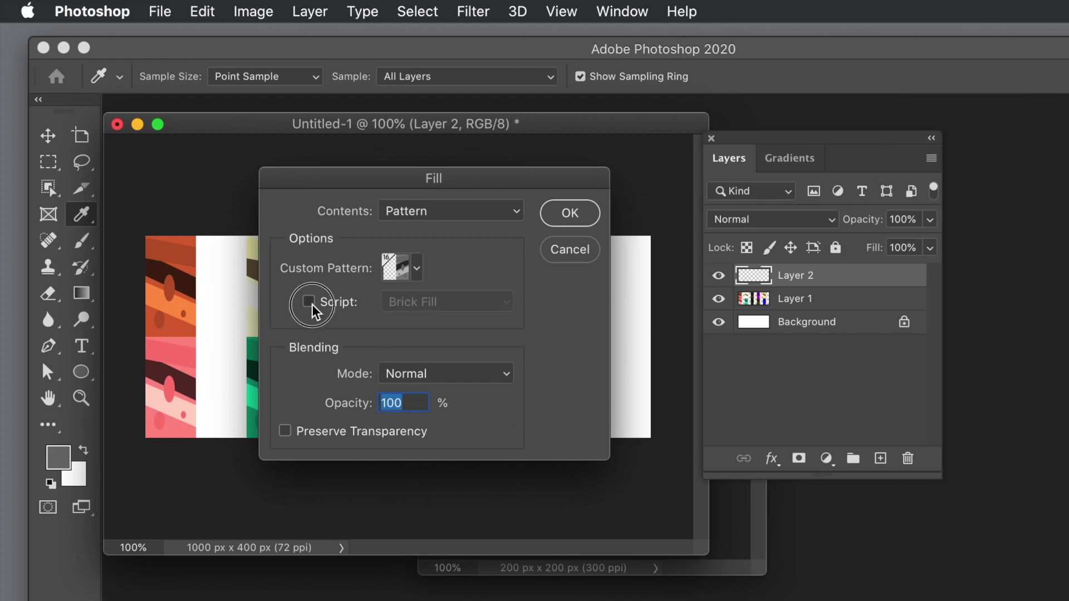
left_click(588, 216)
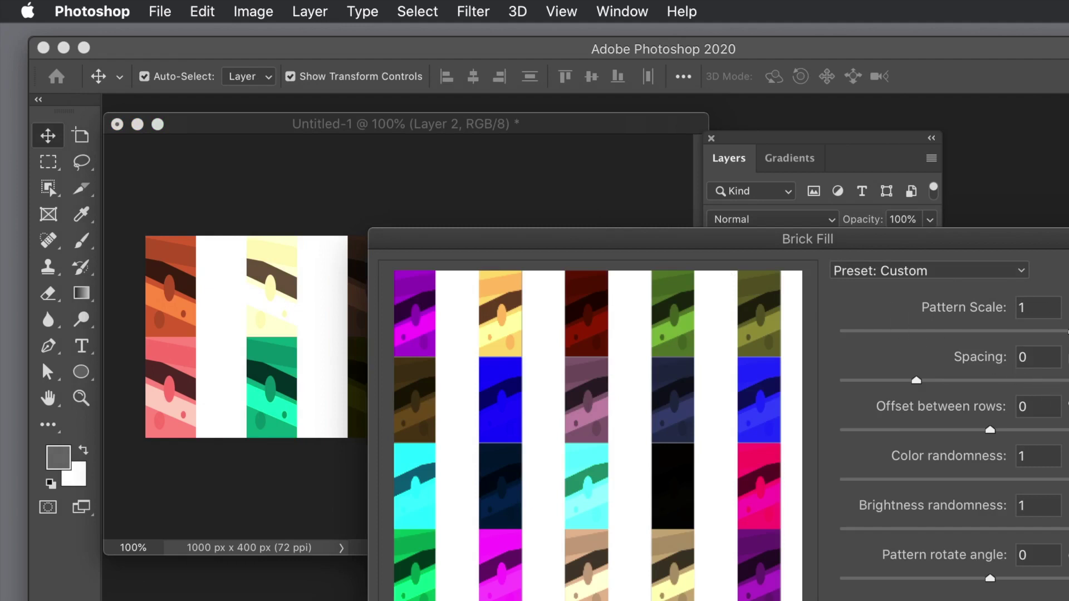
key("Return")
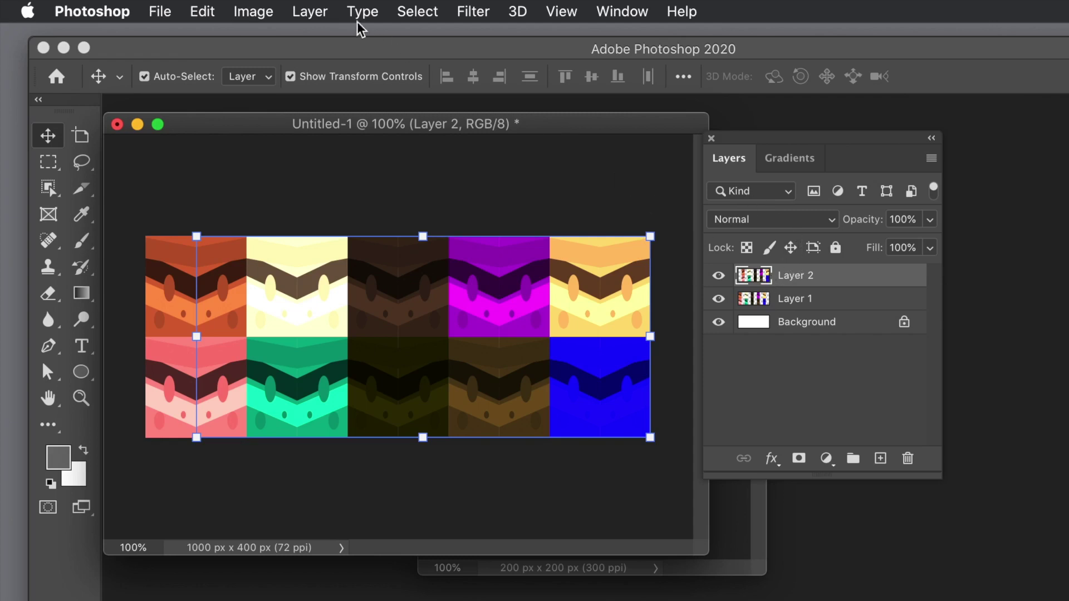
Step: Shift the hue of Layer 2 to +39 with a Hue/Saturation adjustment
left_click(254, 12)
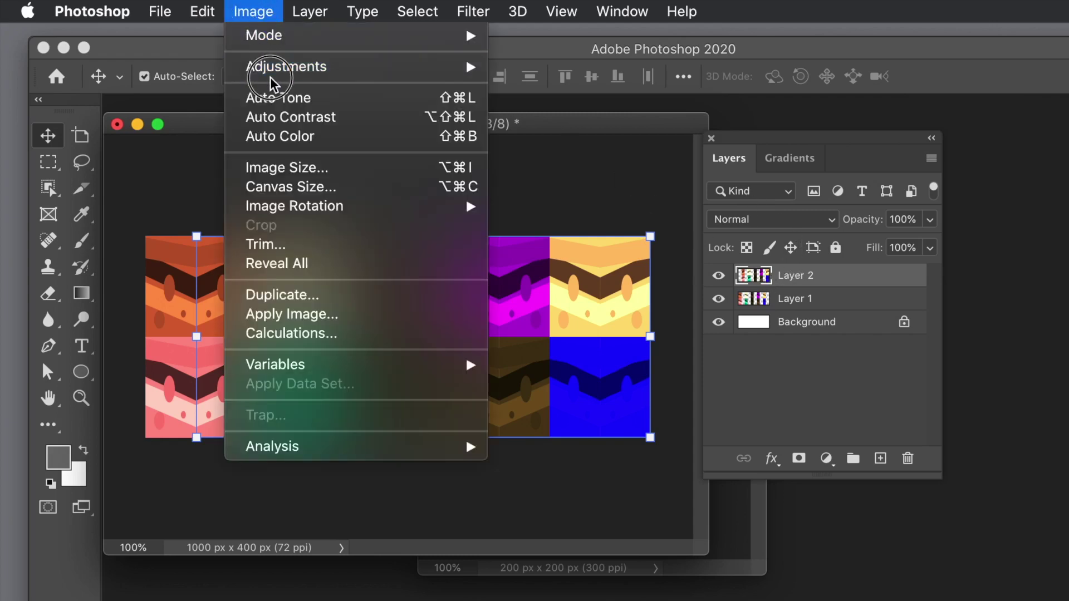
mouse_move(451, 75)
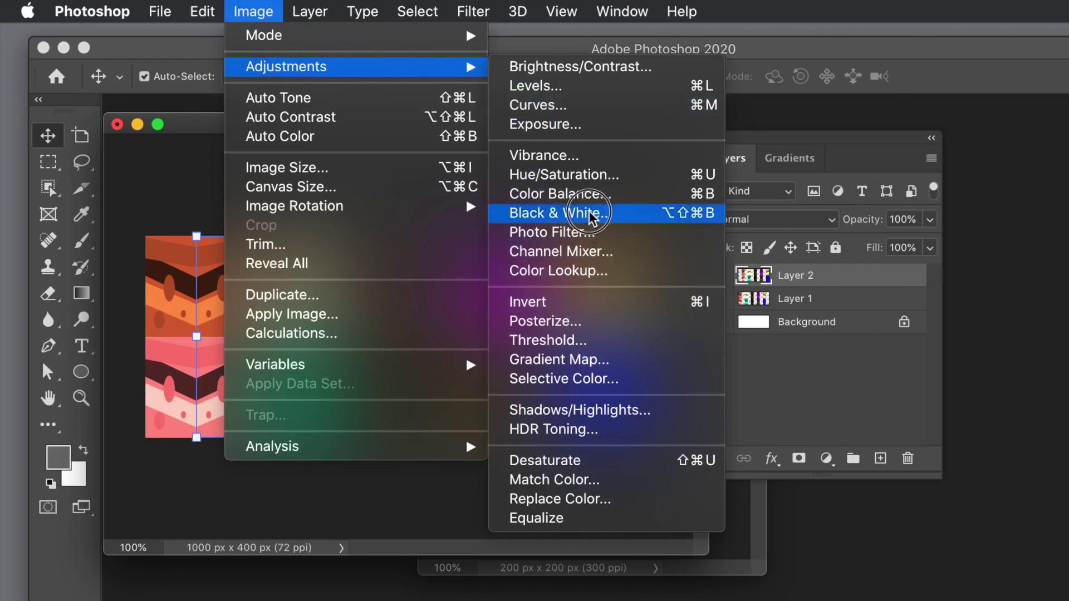
left_click(578, 181)
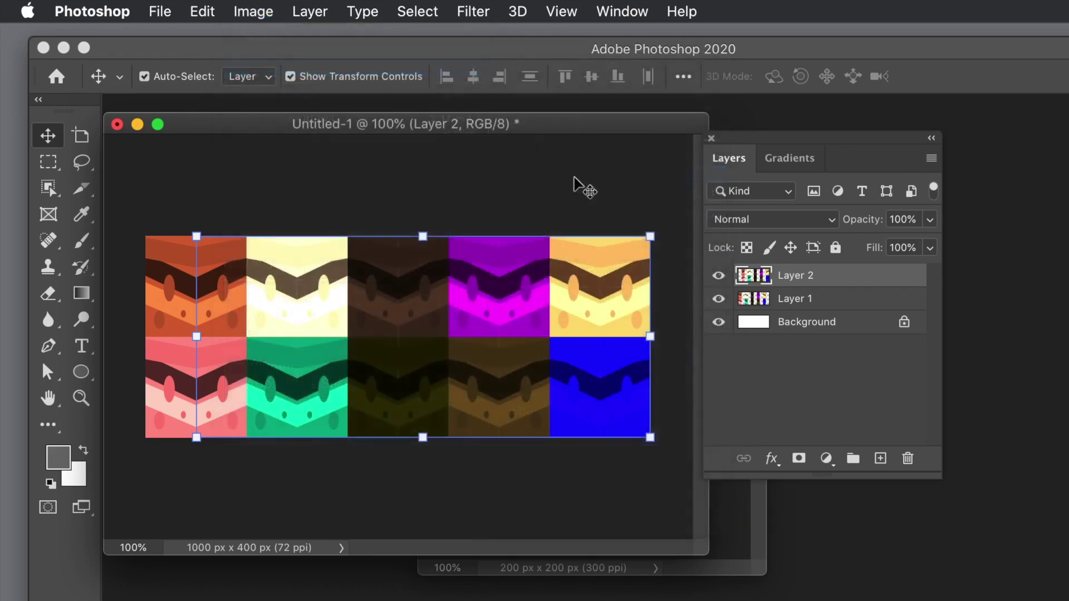
left_click_drag(569, 270, 616, 272)
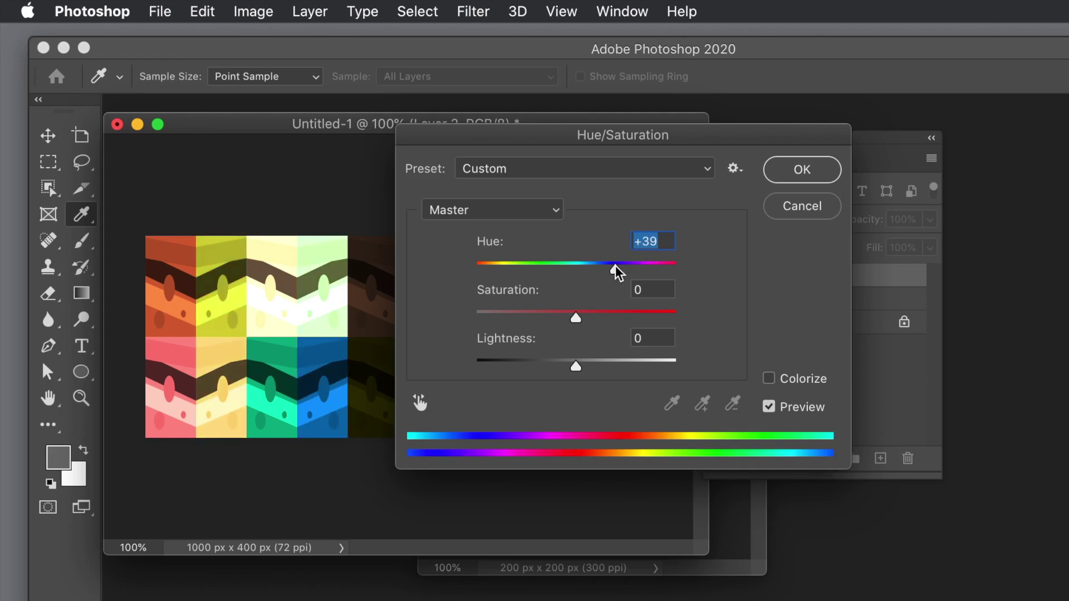
left_click(798, 183)
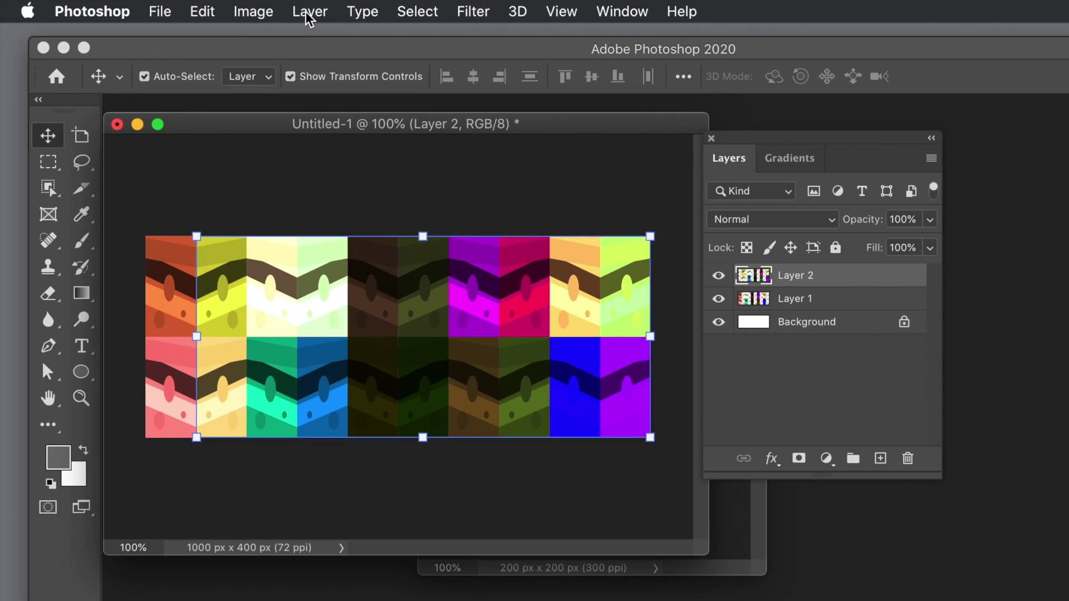
Step: Select both pattern layers together and convert them into a single smart object
left_click(134, 215)
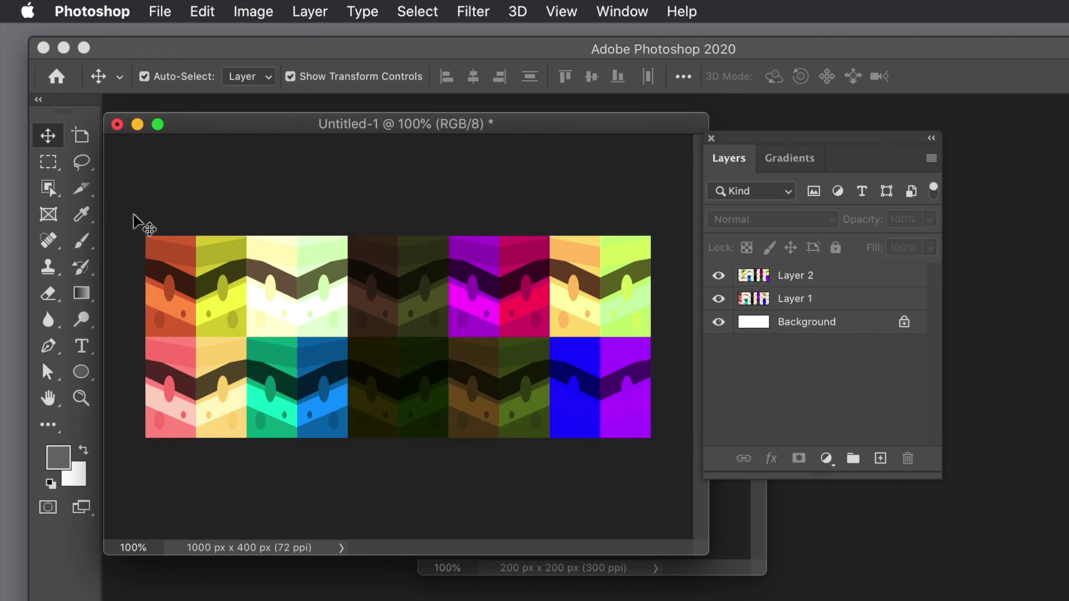
left_click_drag(132, 219, 717, 477)
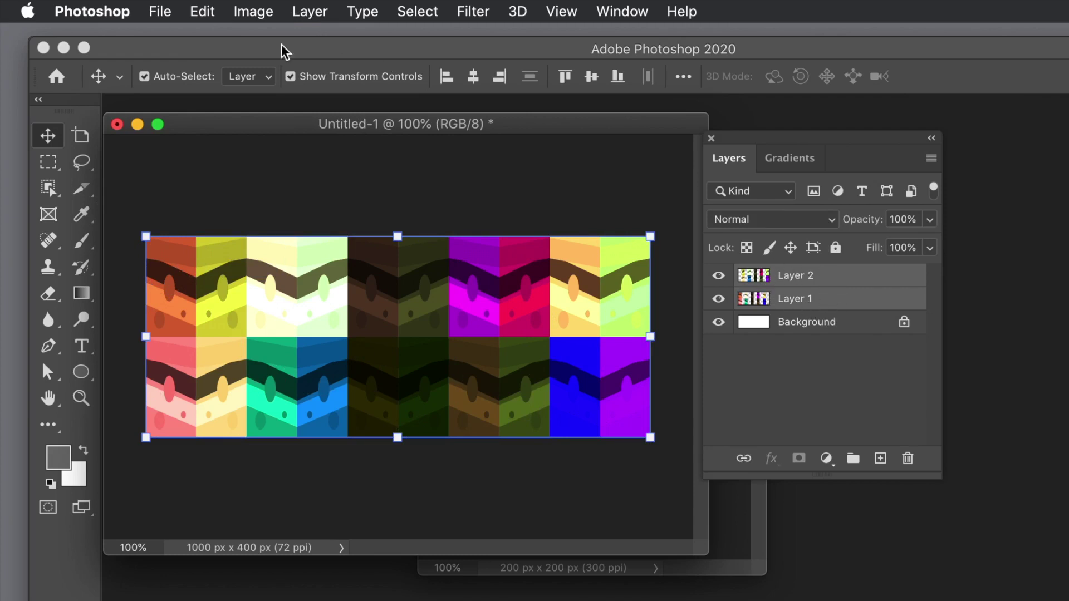
left_click(311, 12)
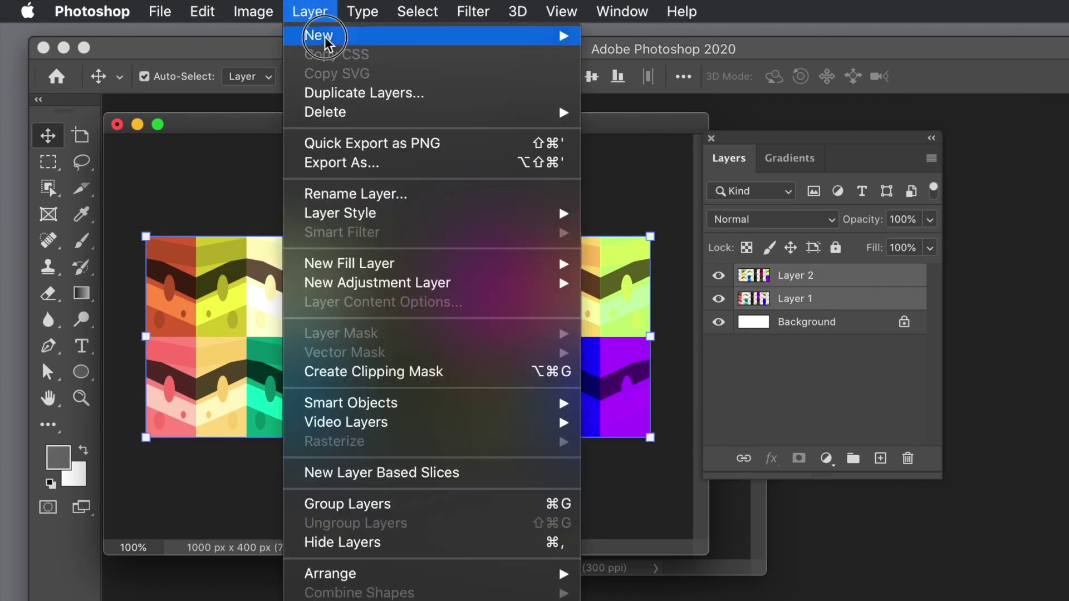
mouse_move(382, 405)
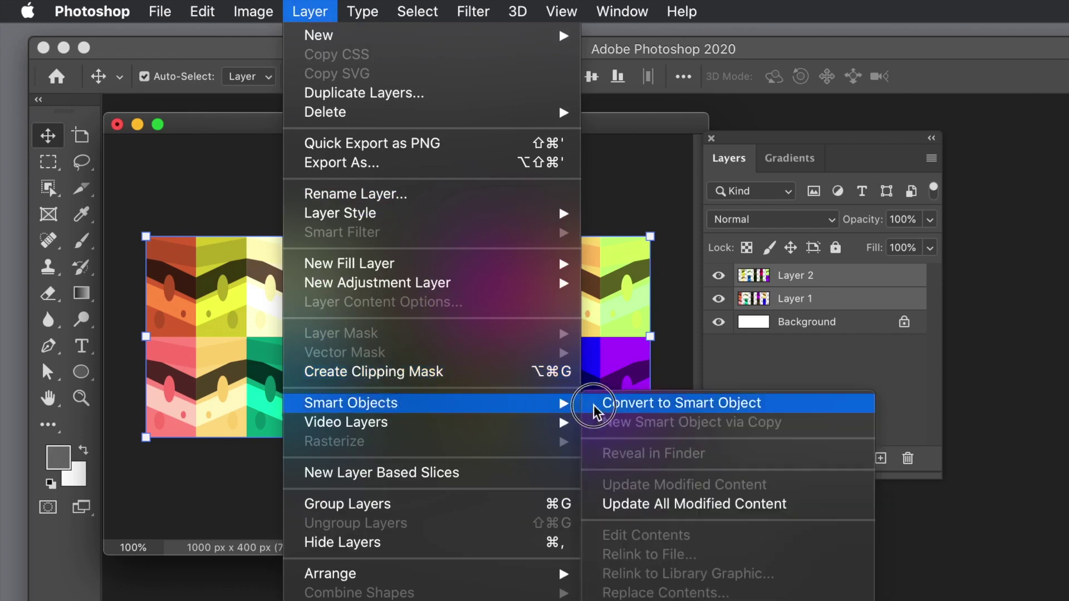
left_click(635, 413)
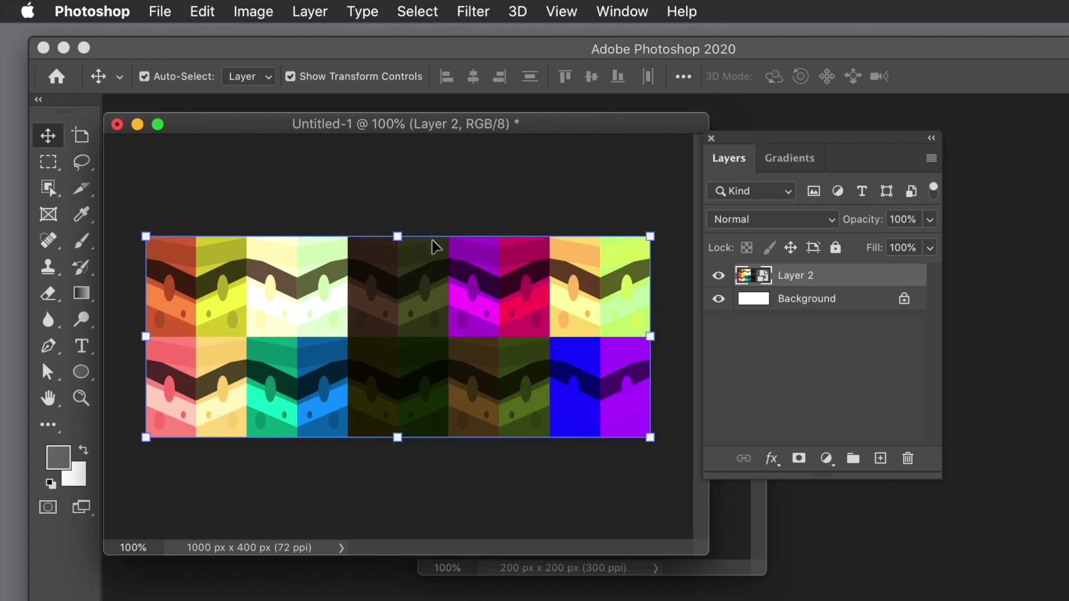
Step: Try a Distort transform on the smart object, pulling its upper-left corner inward, and undo the distortion
left_click(203, 11)
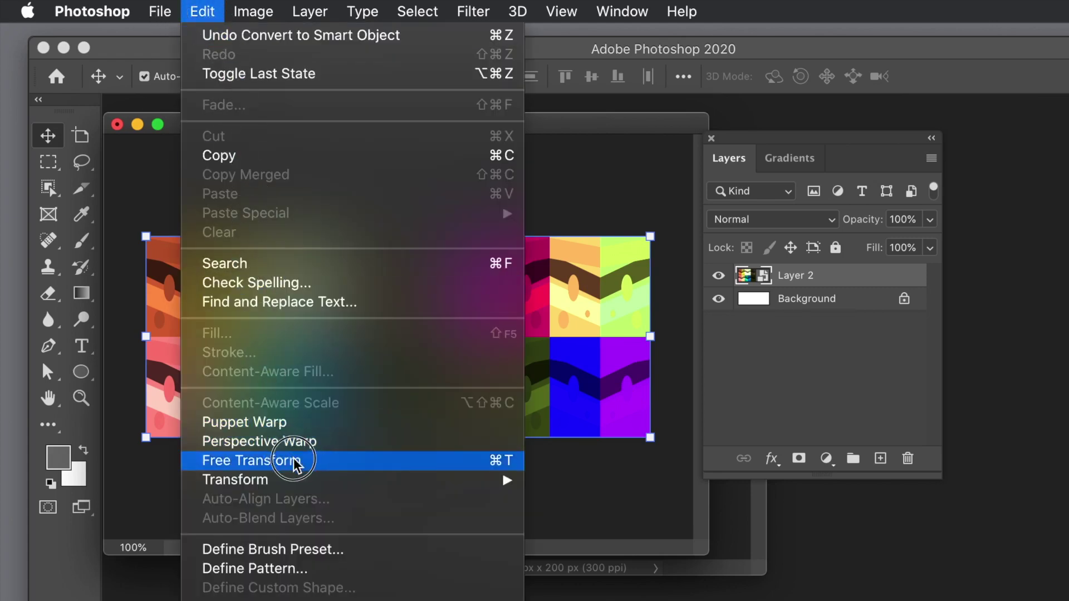
mouse_move(320, 481)
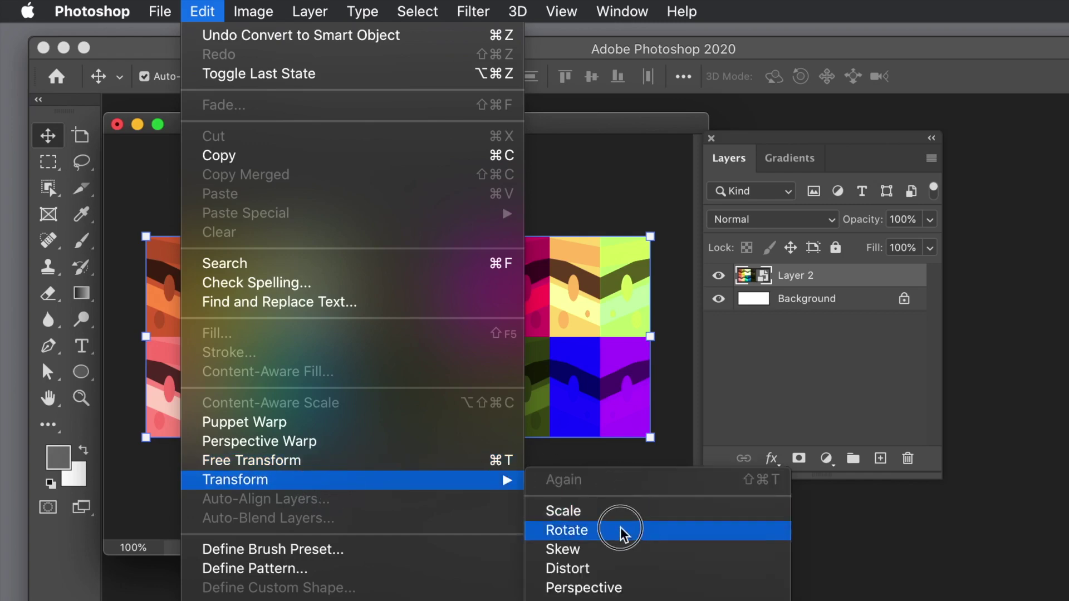
left_click(598, 568)
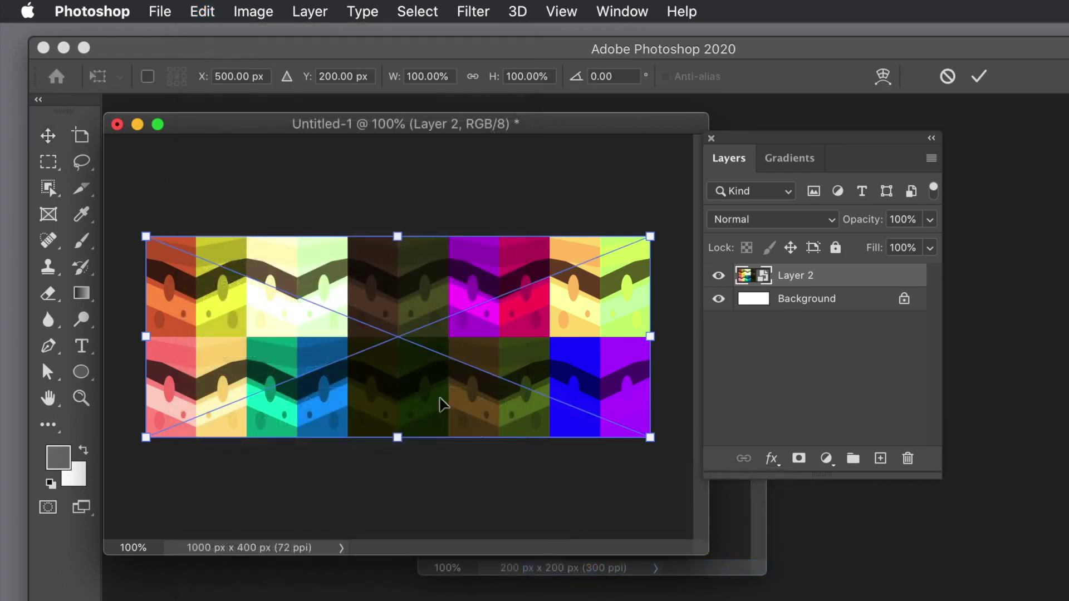
left_click_drag(146, 236, 271, 337)
key("Return")
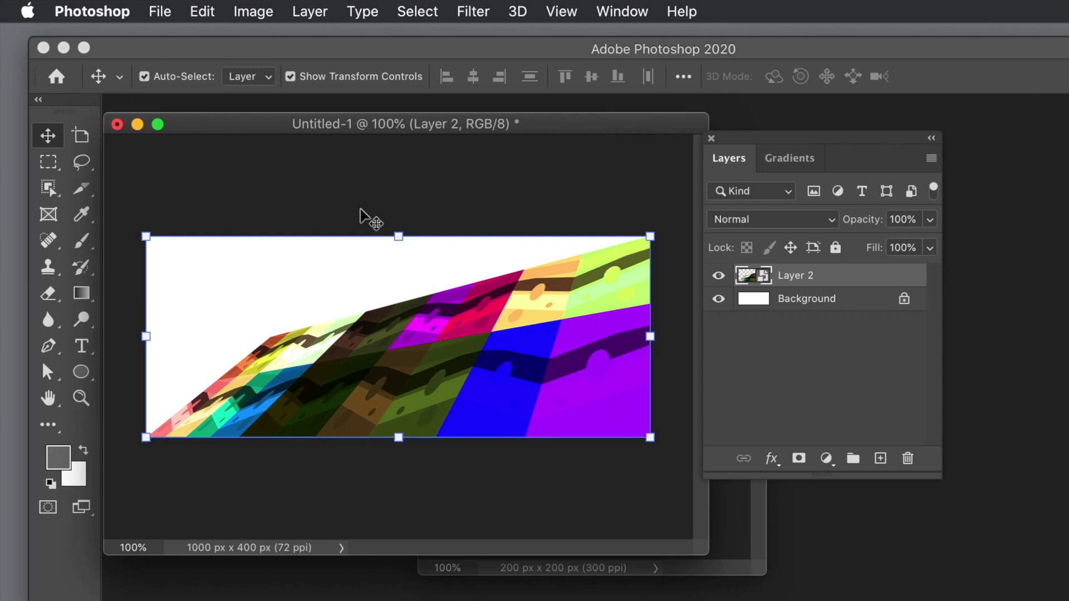
key("super+z")
Step: Try making a 3D depth map mesh from the smart object and orbiting it, and revert to the flat smart object
left_click(516, 11)
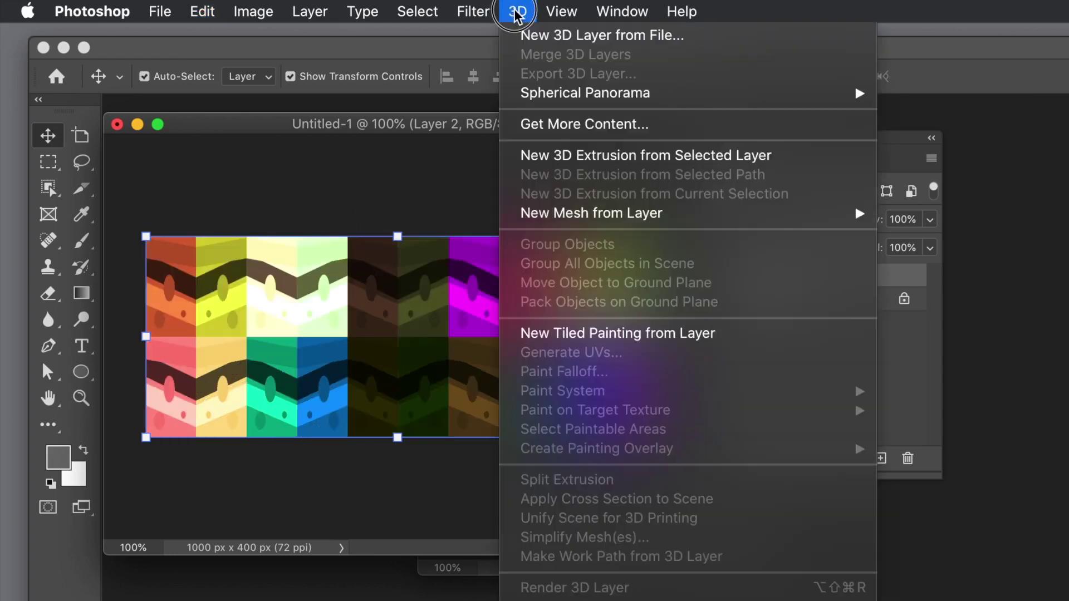
mouse_move(598, 216)
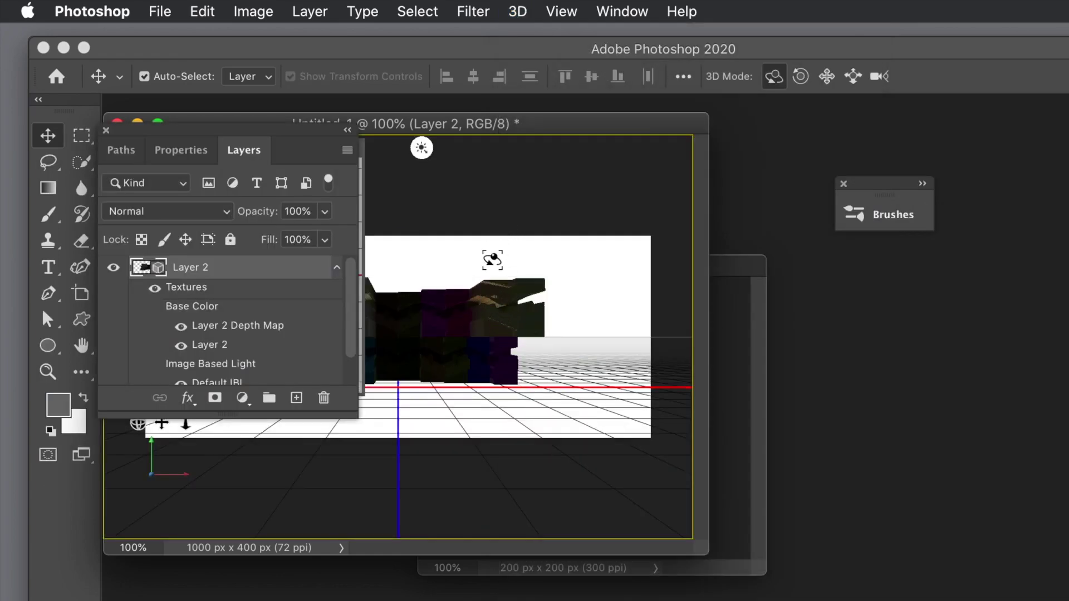
left_click_drag(169, 128, 609, 152)
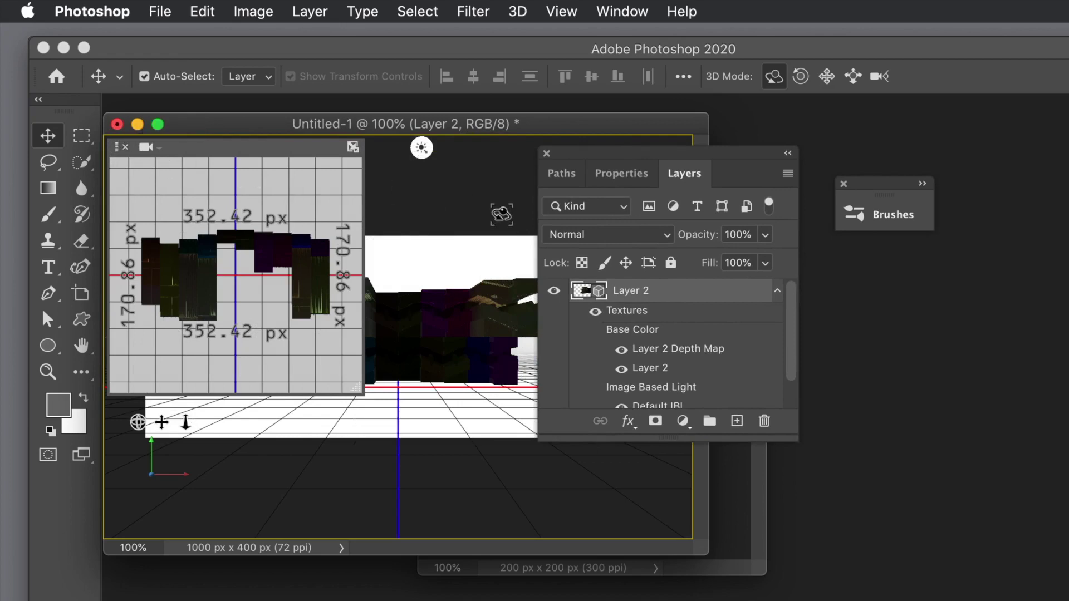
left_click_drag(453, 334, 477, 354)
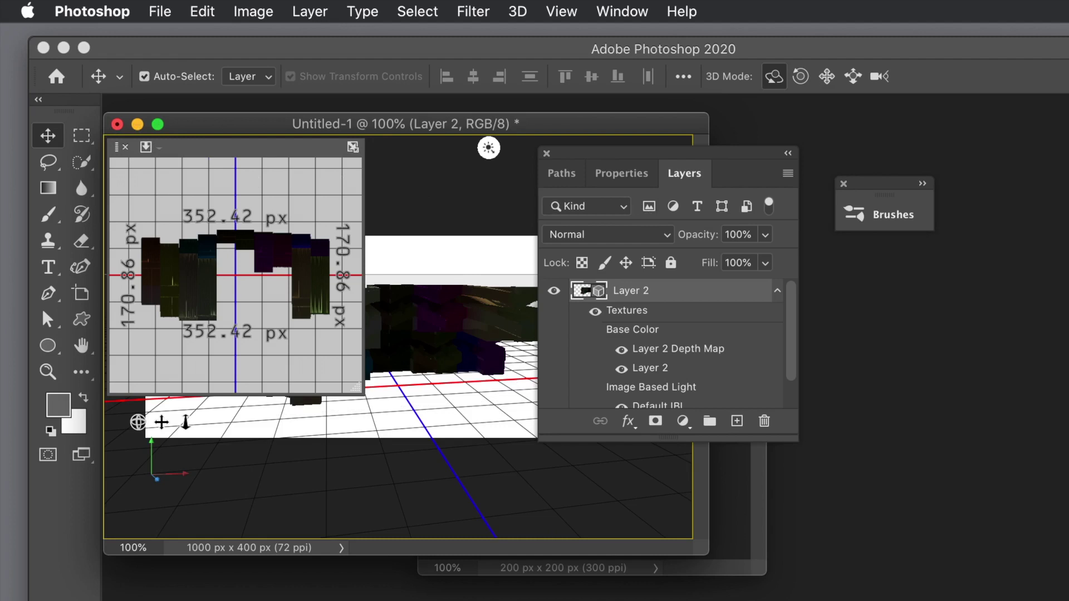
key("super+z")
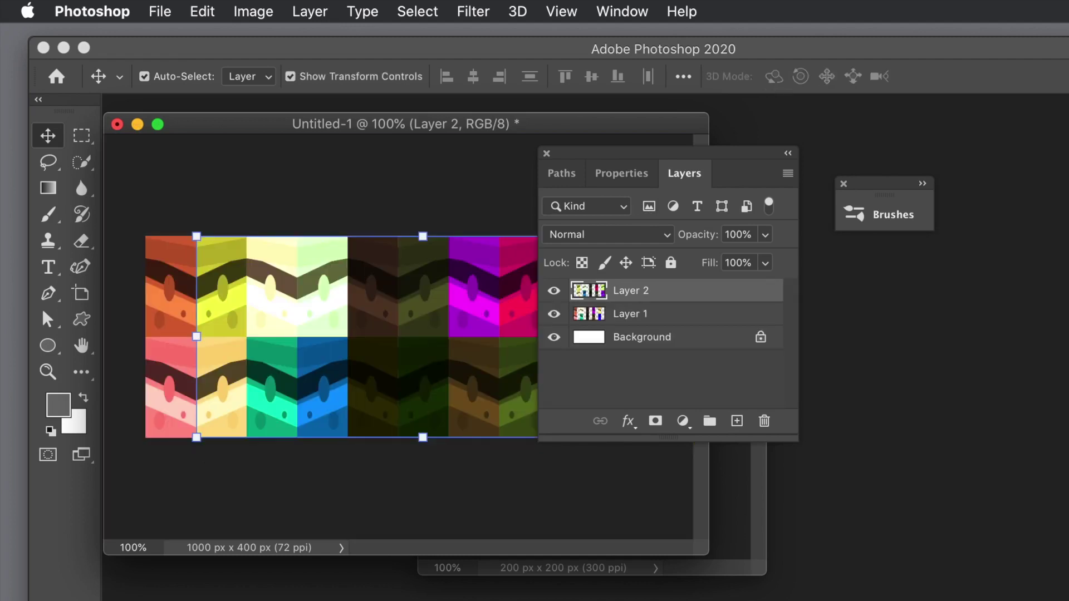
key("super+e")
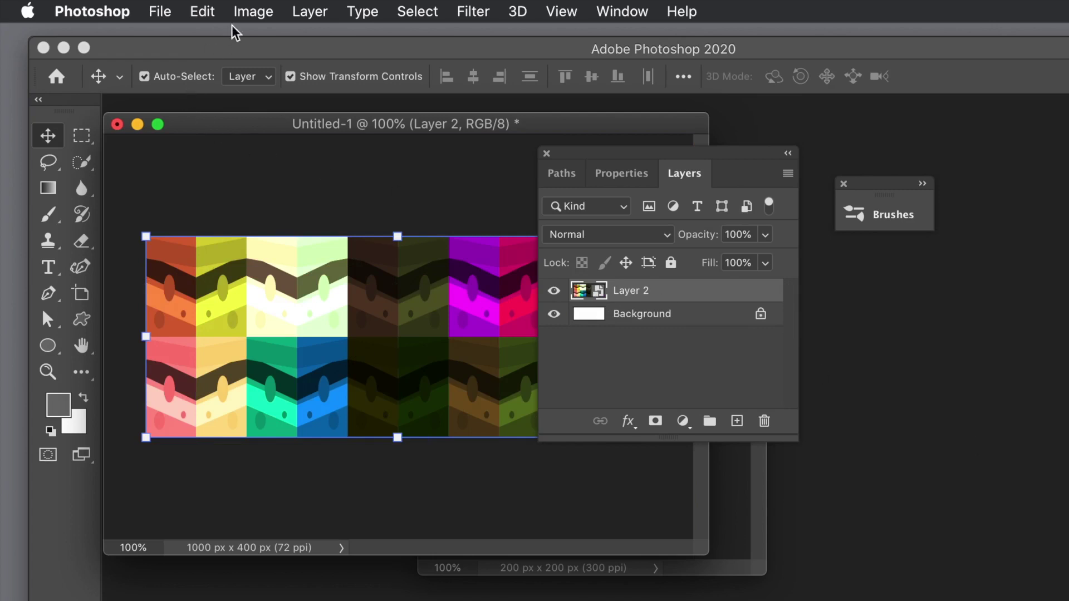
Step: Try a Hue/Saturation adjustment on the smart object with hue +146 and saturation -100, and cancel it
left_click(239, 12)
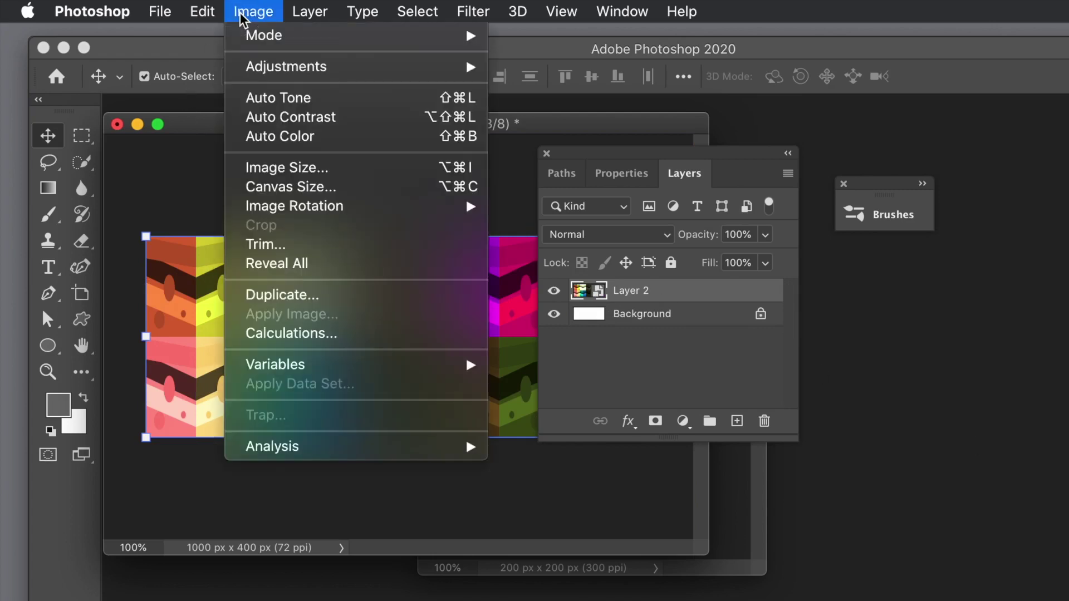
left_click(263, 68)
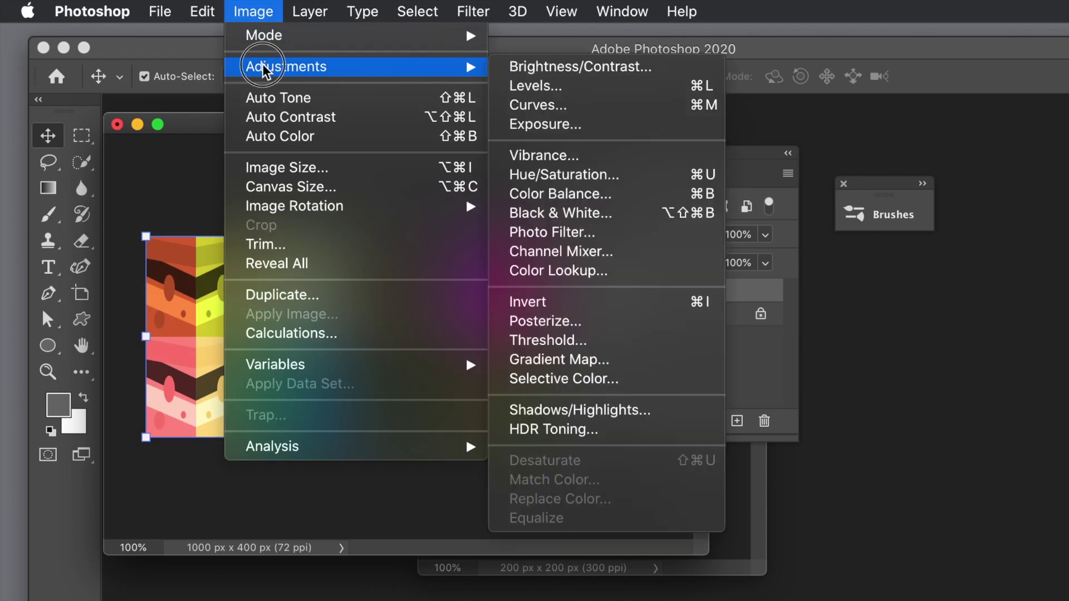
left_click(558, 176)
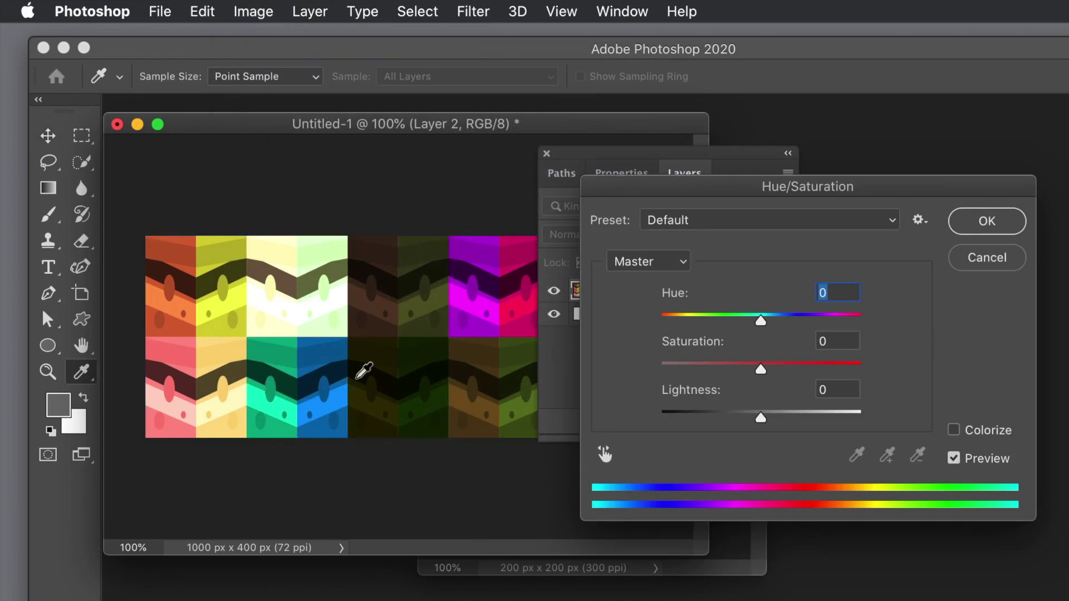
left_click_drag(744, 312, 690, 313)
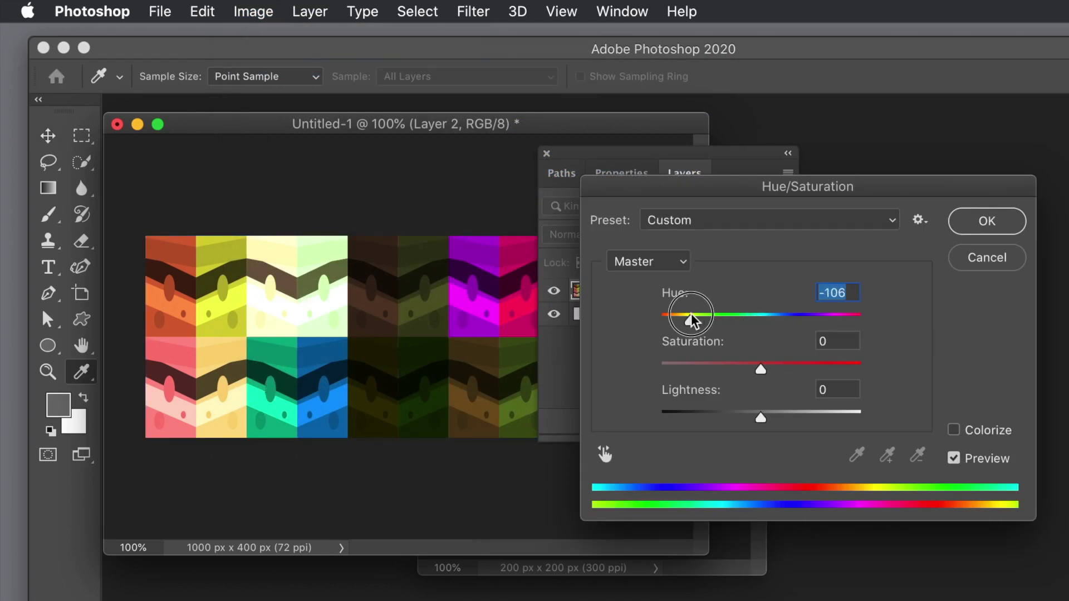
left_click_drag(772, 322, 847, 319)
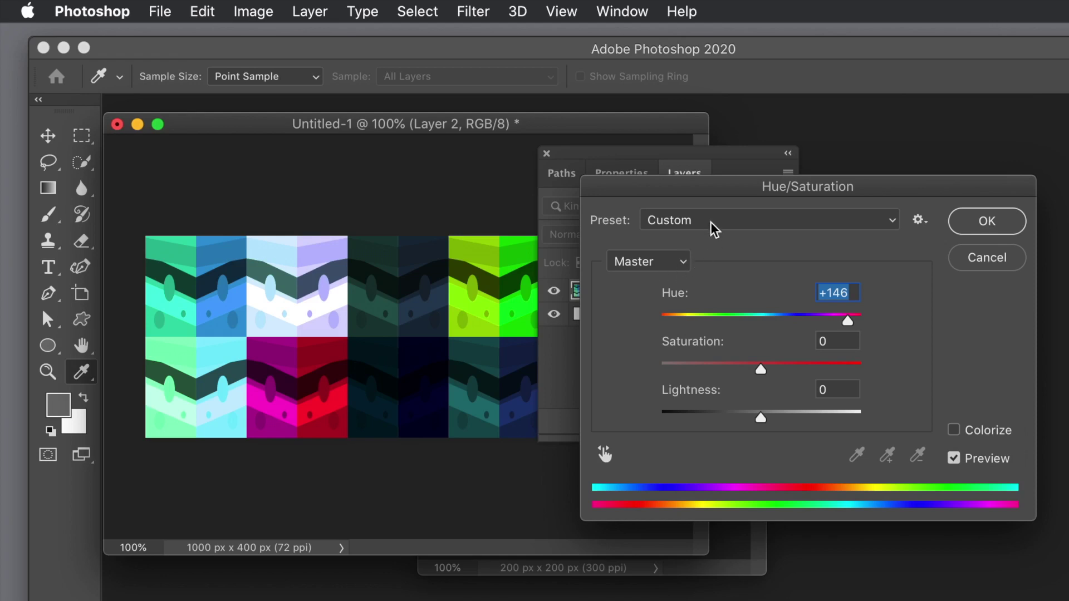
left_click_drag(741, 368, 651, 359)
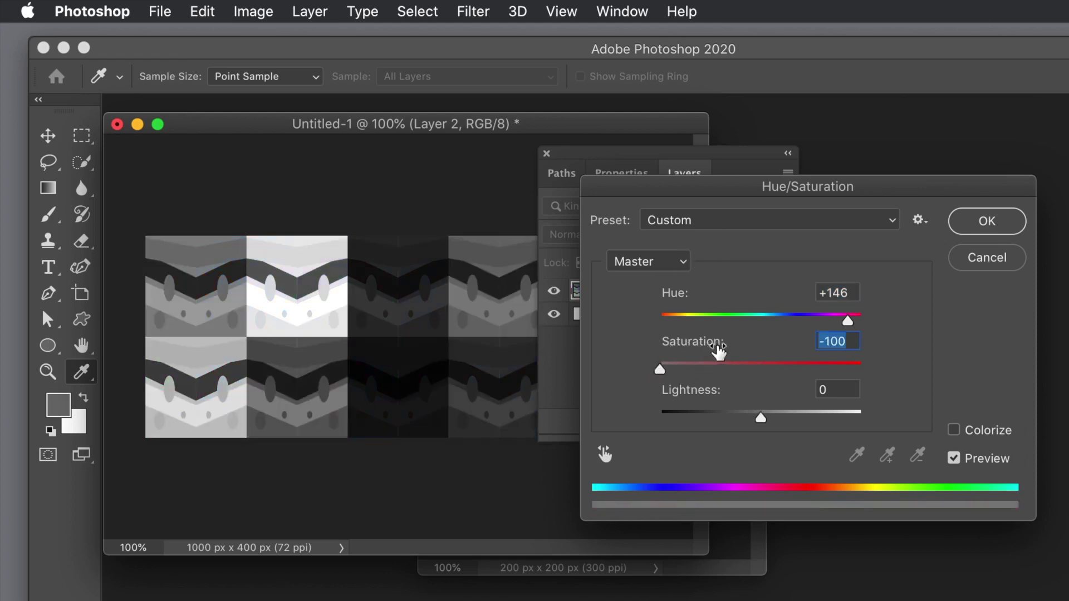
left_click(987, 258)
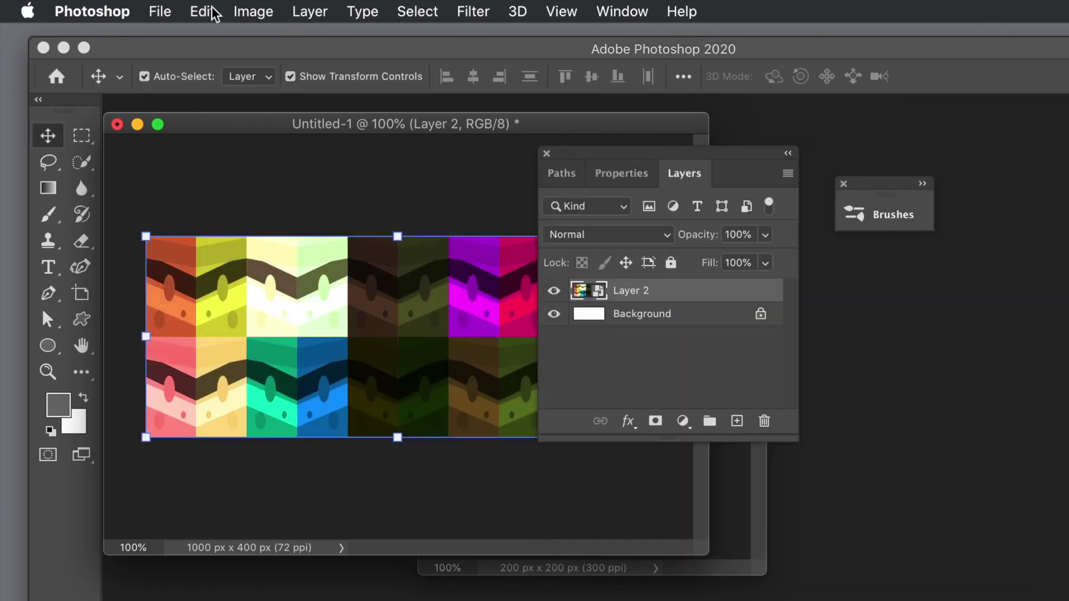
left_click(253, 11)
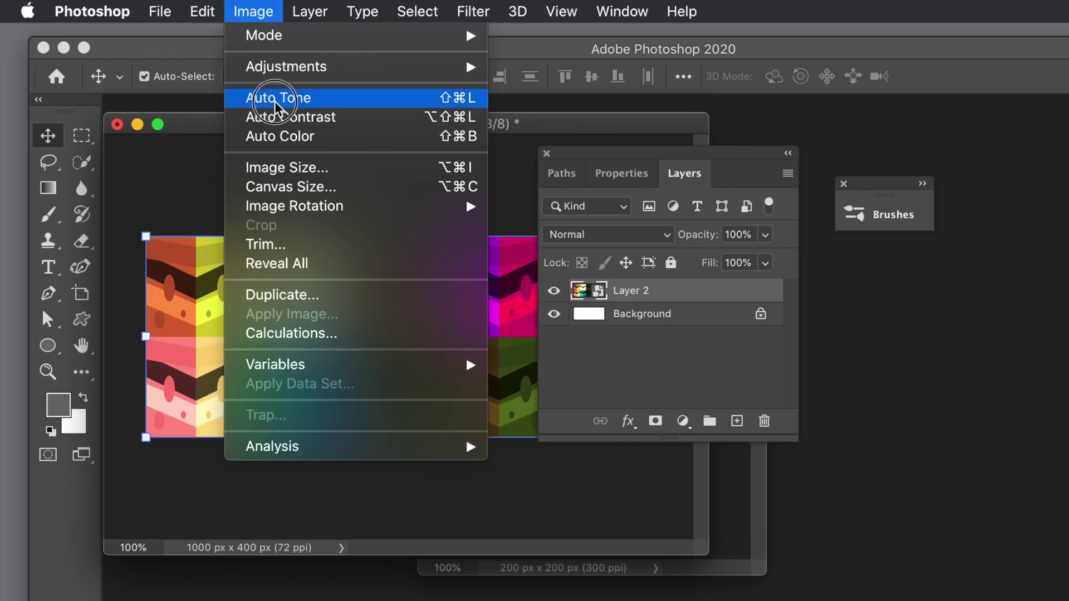
mouse_move(291, 74)
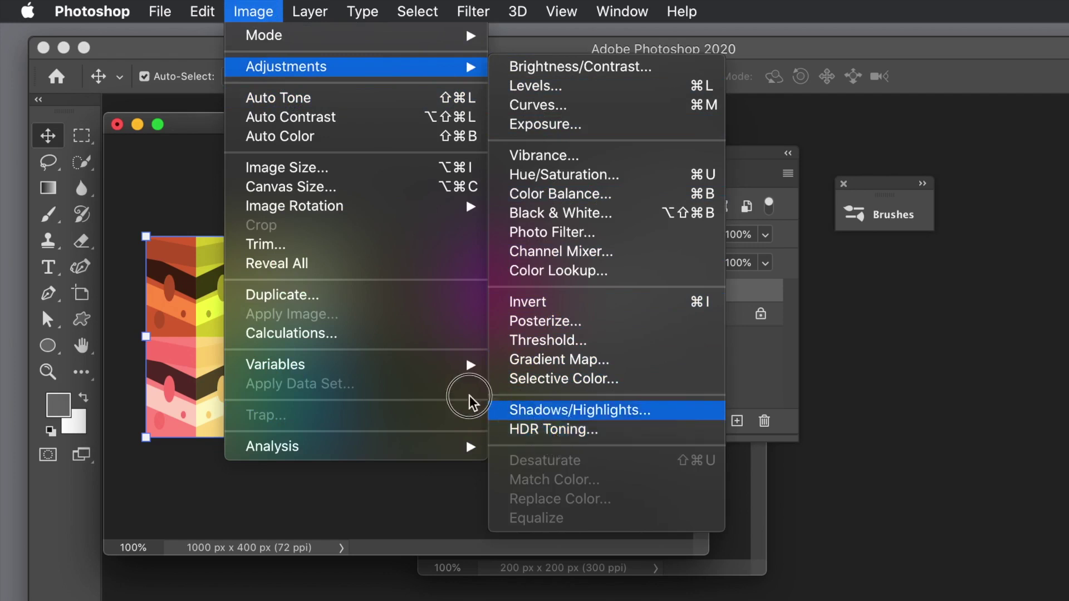
Step: Try a Gaussian Blur smart filter with a 9.3-pixel radius on the smart object, and undo it
mouse_move(468, 9)
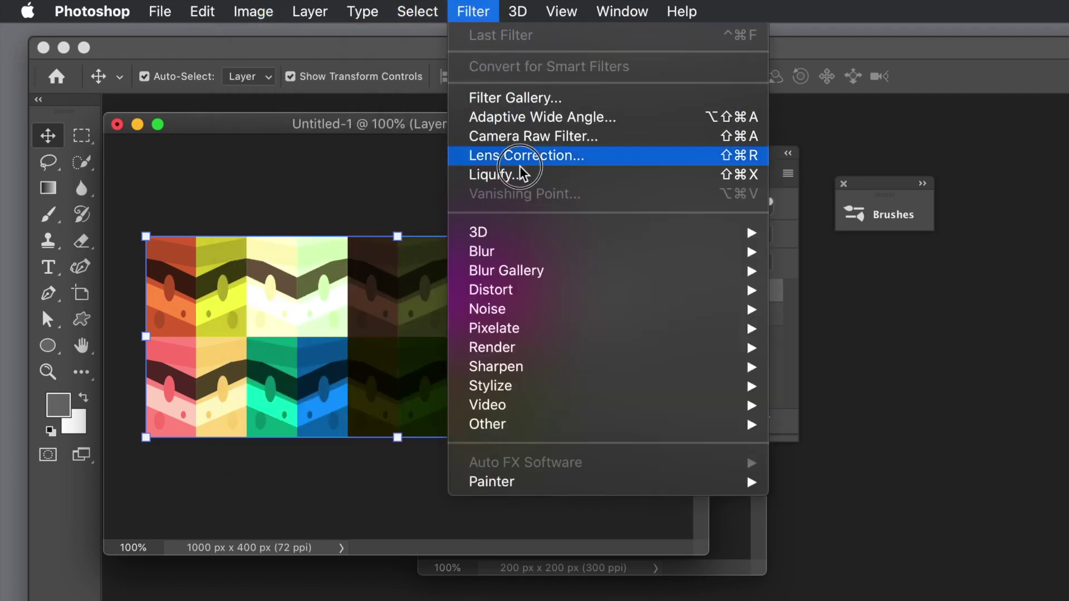
mouse_move(521, 254)
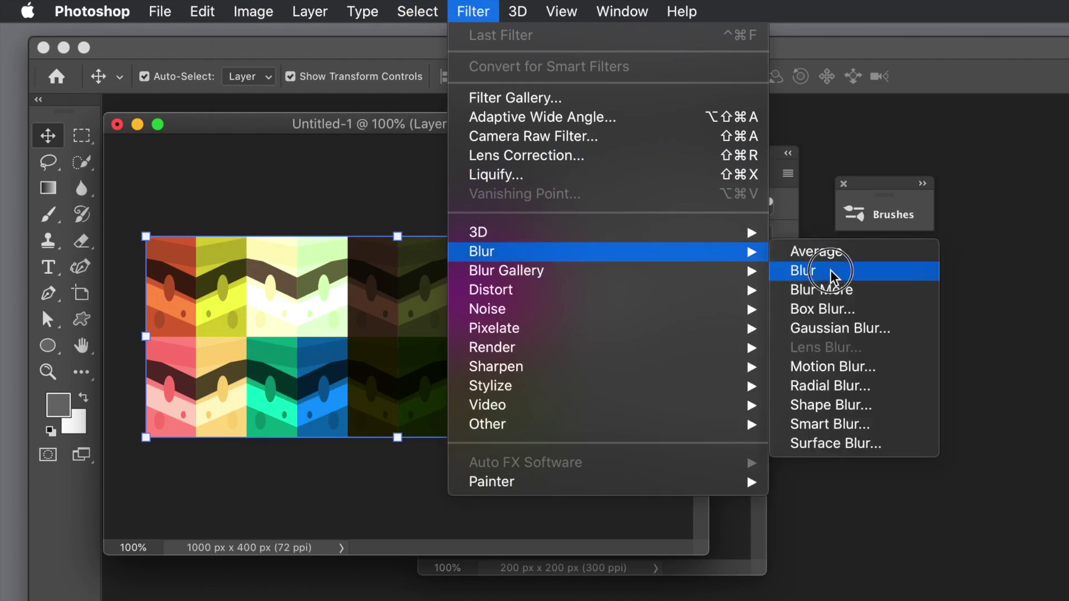
left_click(828, 329)
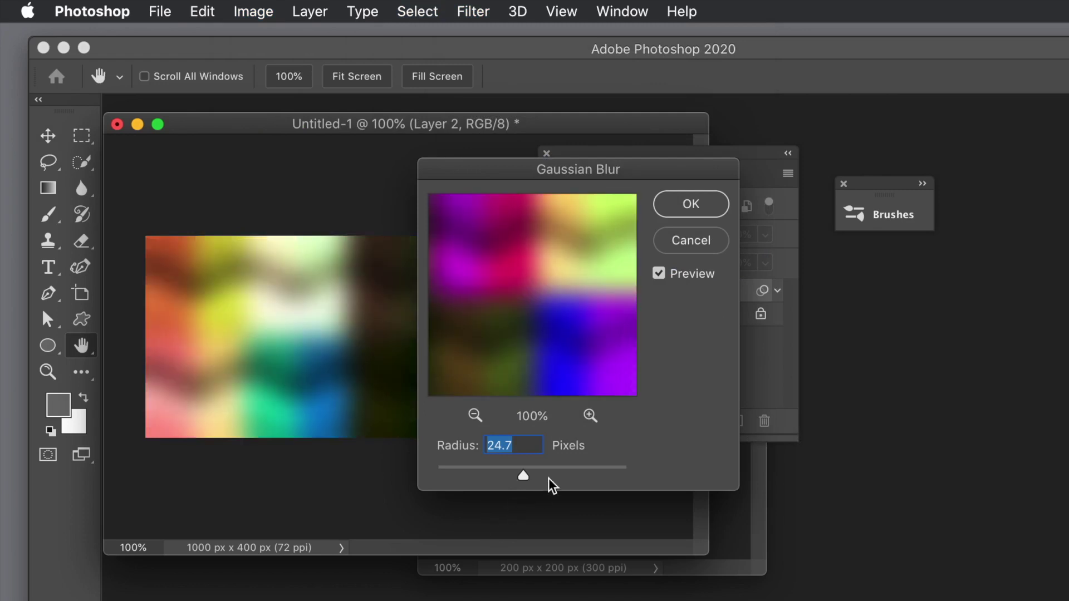
mouse_move(513, 472)
left_mouse_down()
mouse_move(491, 471)
mouse_move(511, 477)
left_mouse_up()
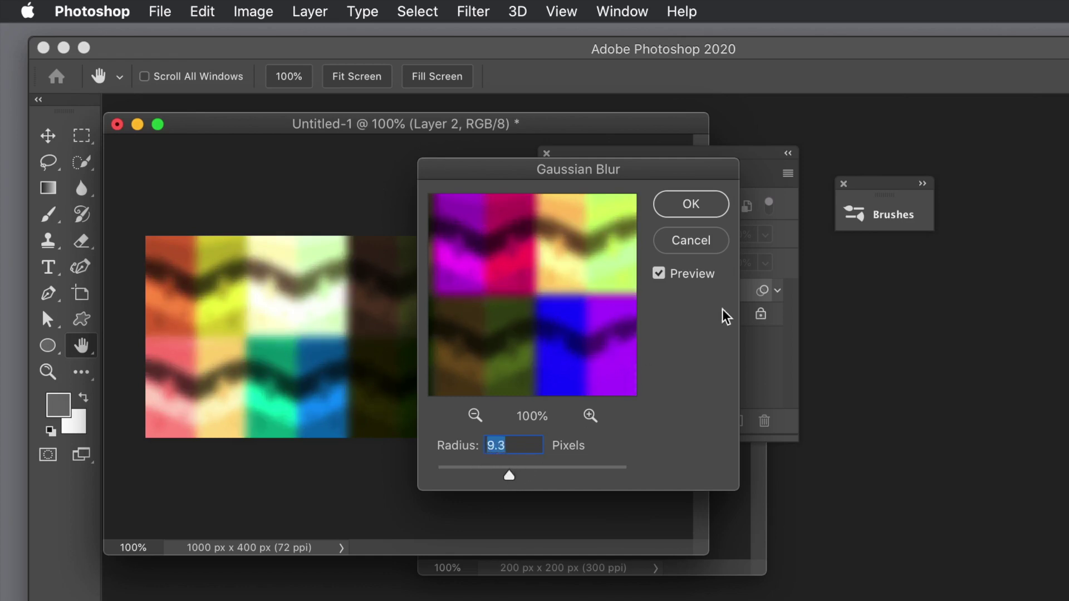
left_click(691, 204)
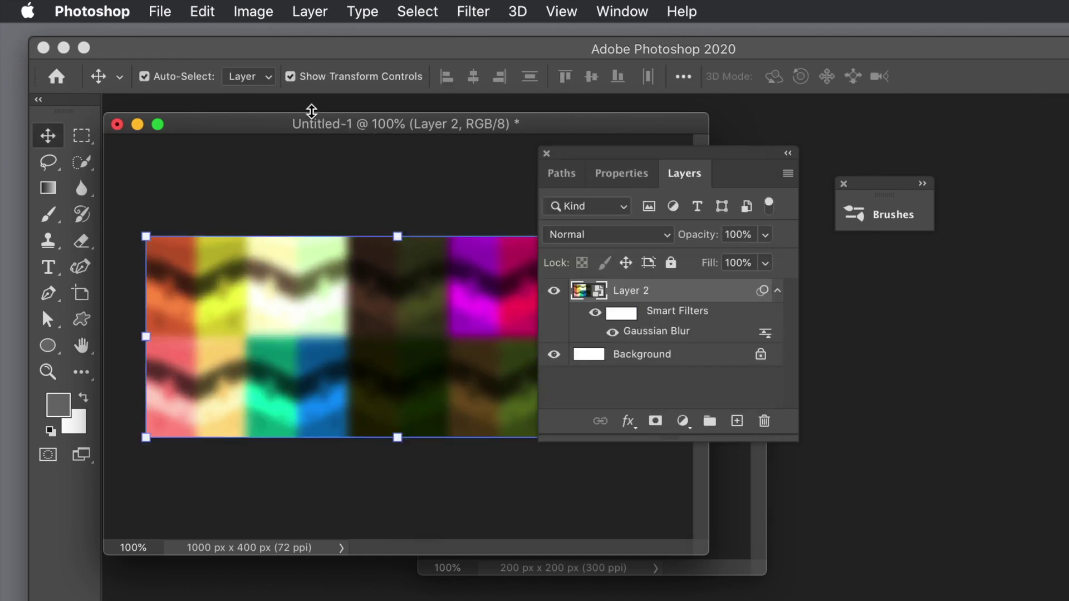
key("super")
key("super+z")
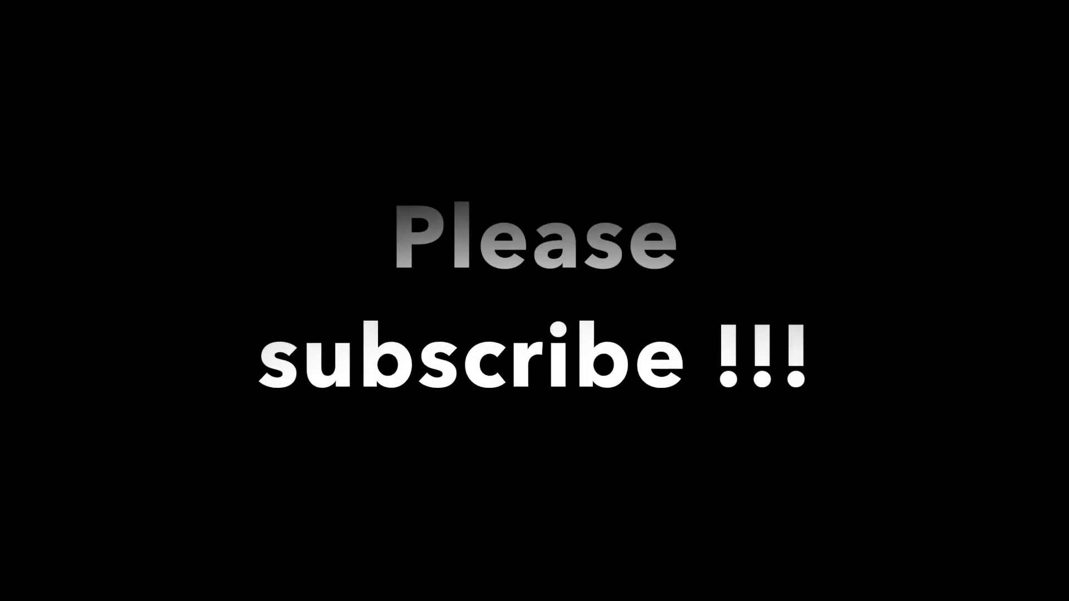